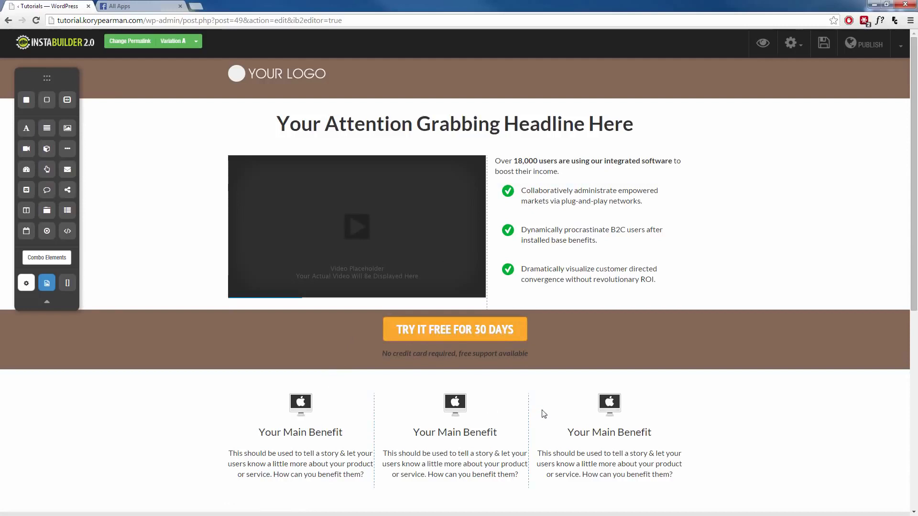
# Step: Open the settings of the upper TRY IT FREE FOR 30 DAYS button and review its text and style options
pyautogui.click(461, 329)
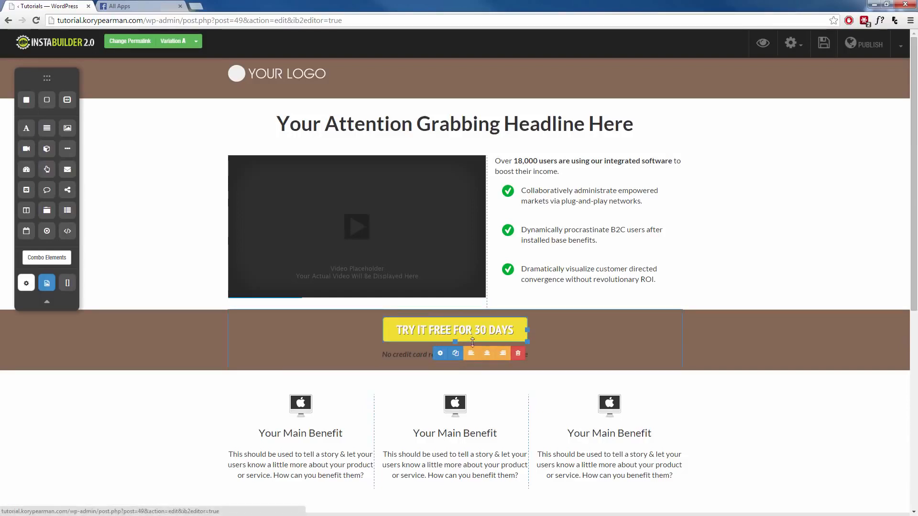
pyautogui.click(440, 354)
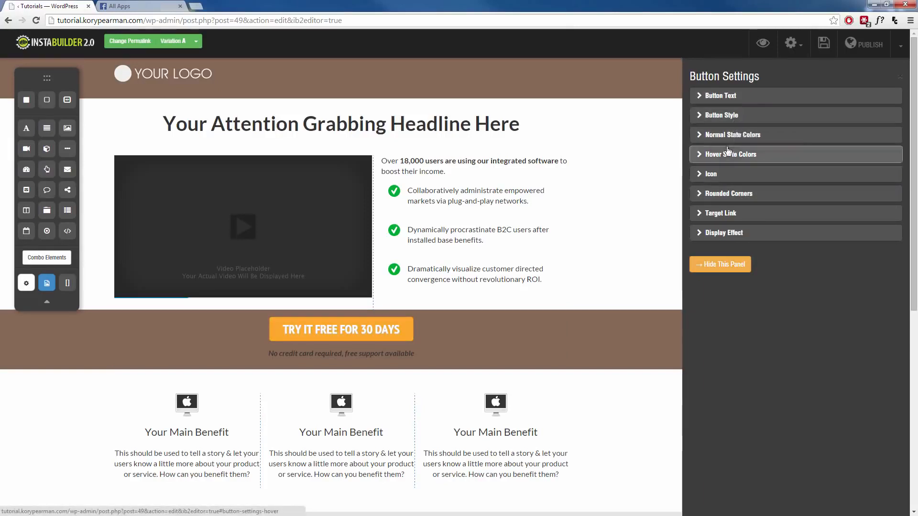
pyautogui.click(744, 101)
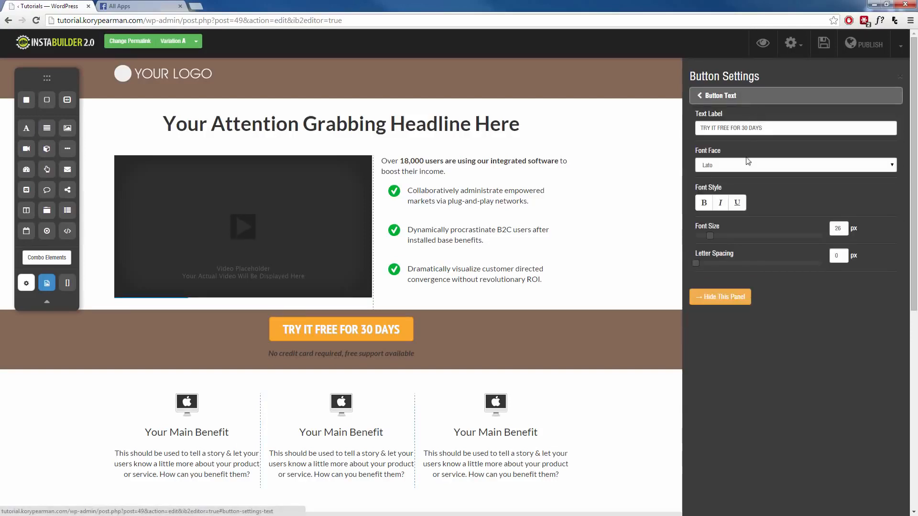
pyautogui.click(735, 97)
pyautogui.click(749, 118)
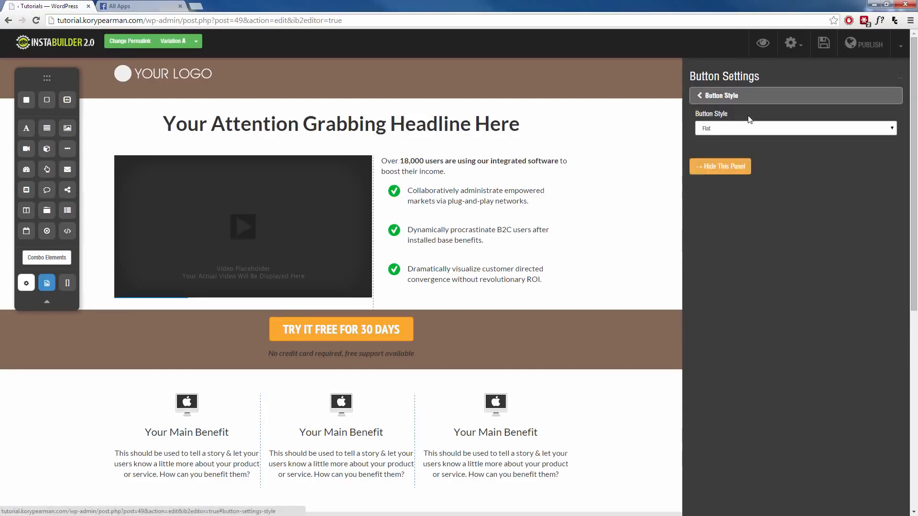
pyautogui.click(742, 98)
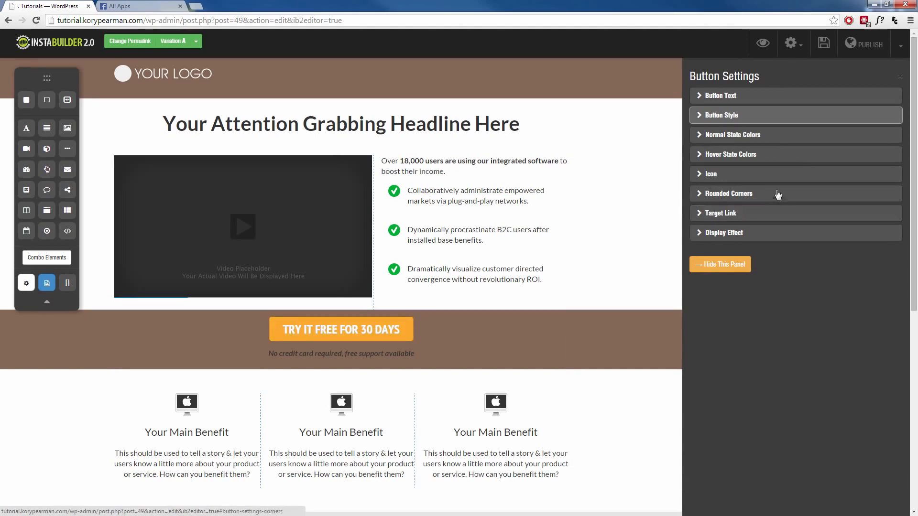
# Step: Add a curved right-arrow icon to the button's label and check the button's display animation options
pyautogui.click(761, 180)
pyautogui.click(732, 208)
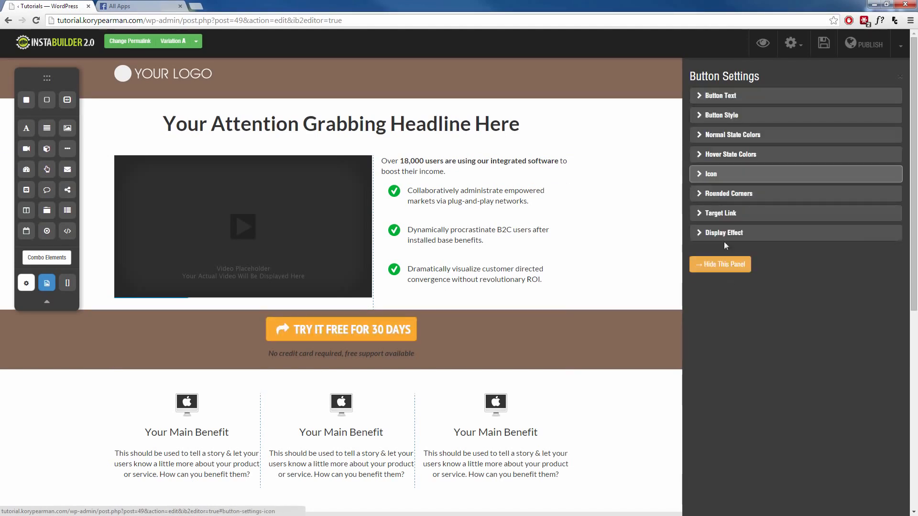
pyautogui.click(722, 233)
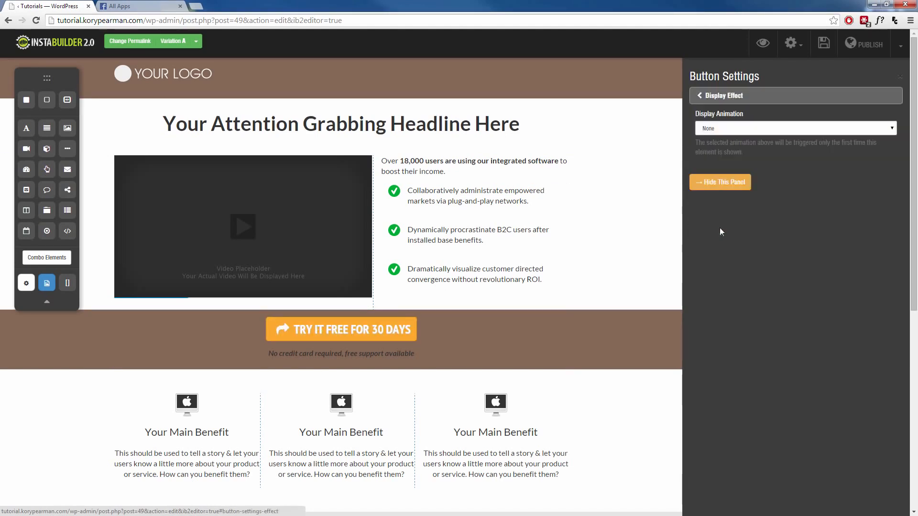
pyautogui.click(754, 129)
pyautogui.click(753, 129)
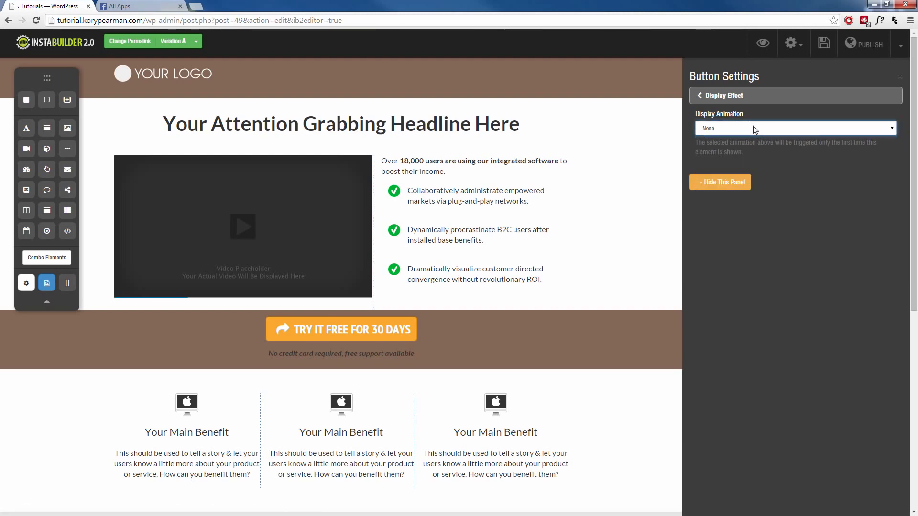
pyautogui.click(757, 95)
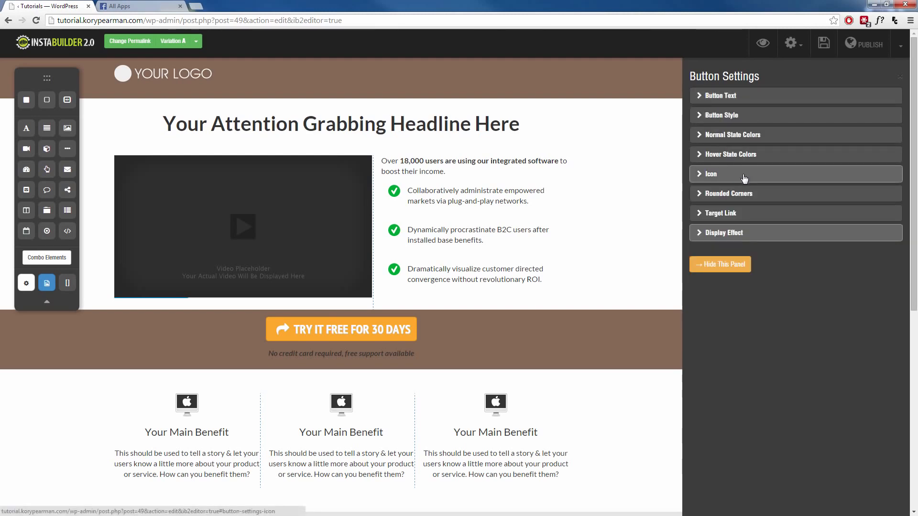
pyautogui.click(736, 265)
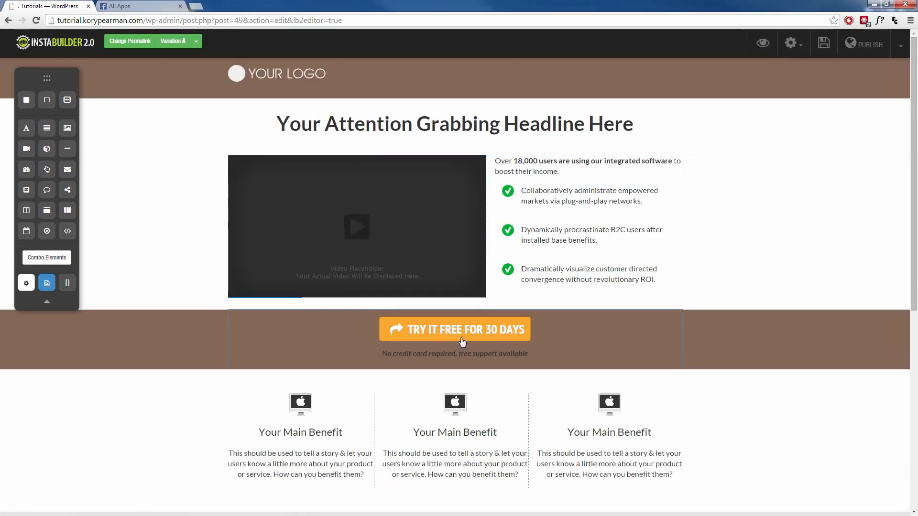
# Step: Review the video placeholder's settings for video type, URL, autoplay and controls
pyautogui.moveTo(367, 244)
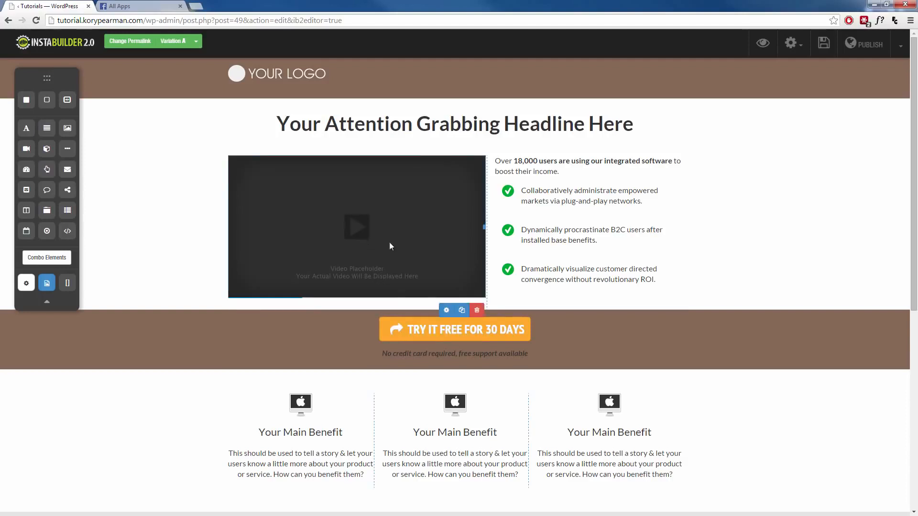
pyautogui.click(447, 311)
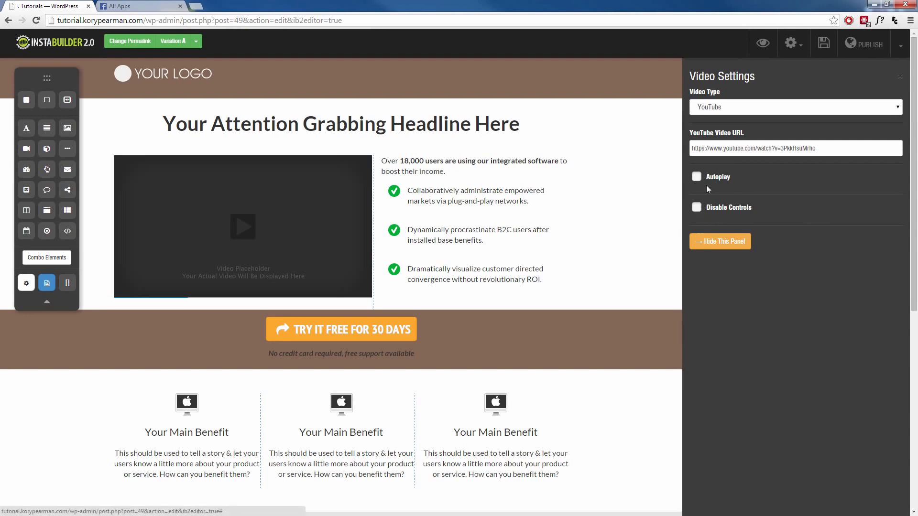
pyautogui.click(729, 235)
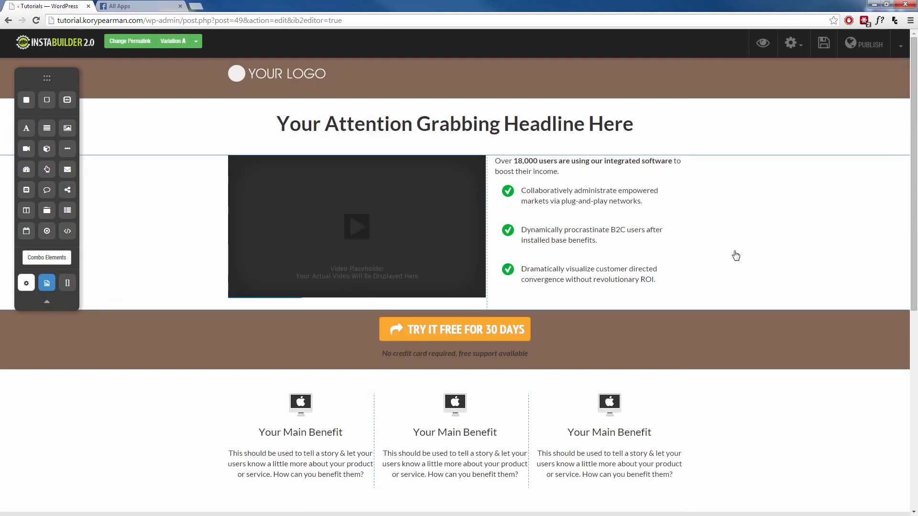
# Step: Inspect the editing options of the middle benefit's icon and the first benefit's description text
pyautogui.scroll(-2, 783, 312)
pyautogui.scroll(-2, 675, 342)
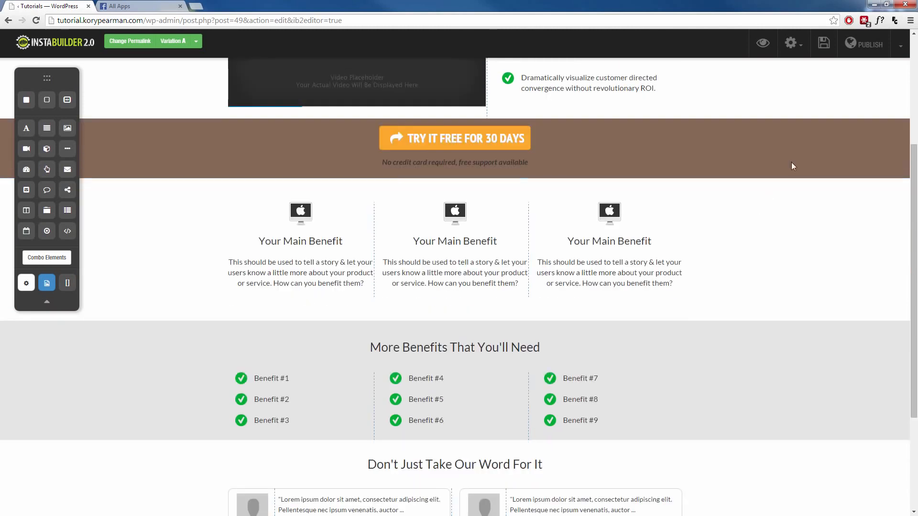
pyautogui.click(455, 213)
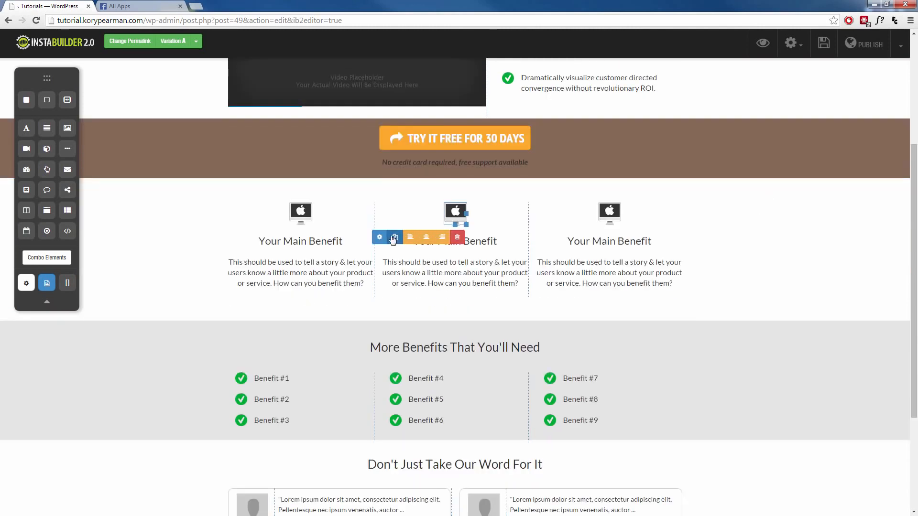
pyautogui.click(312, 270)
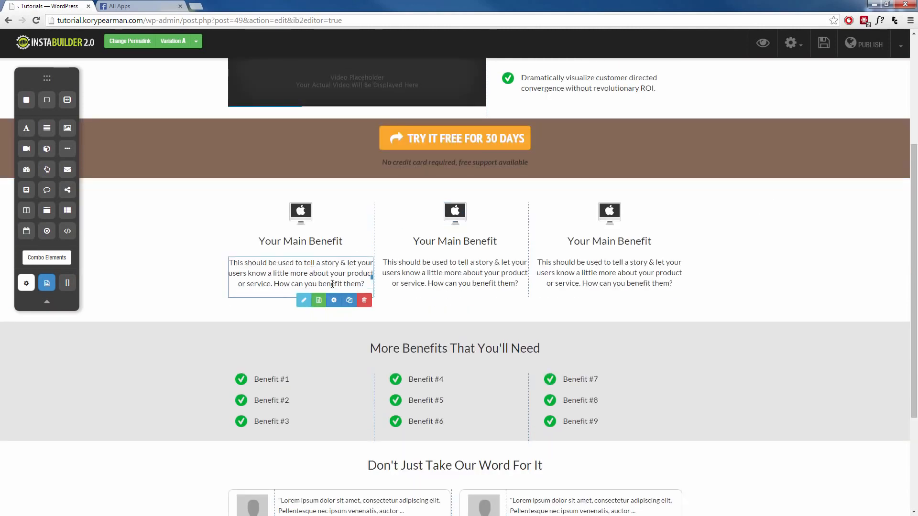
pyautogui.click(334, 300)
pyautogui.click(320, 282)
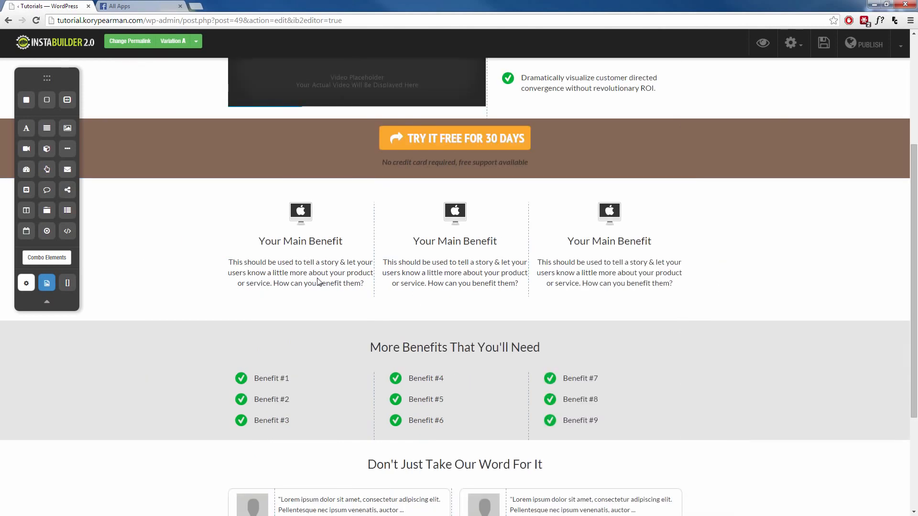
pyautogui.click(319, 282)
pyautogui.scroll(4, 430, 310)
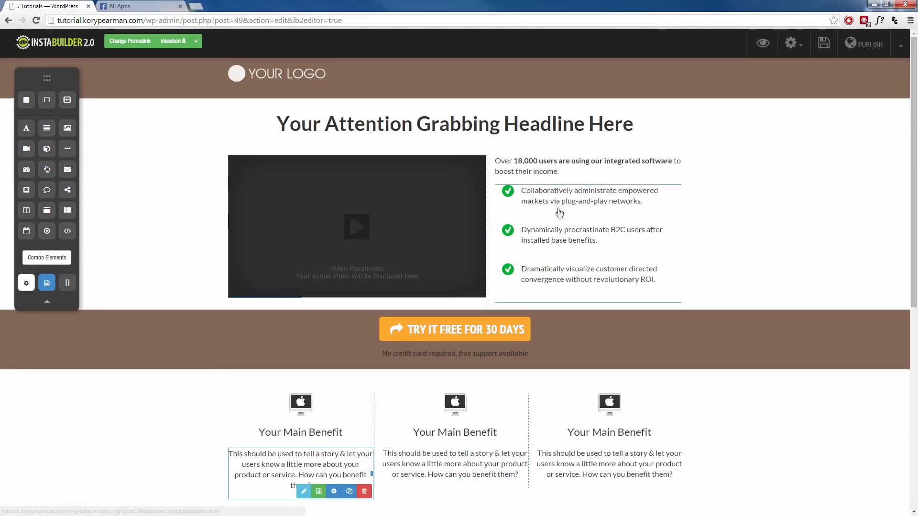
# Step: Replace the paragraph above the checkmark list beside the video with "My new text"
pyautogui.click(554, 176)
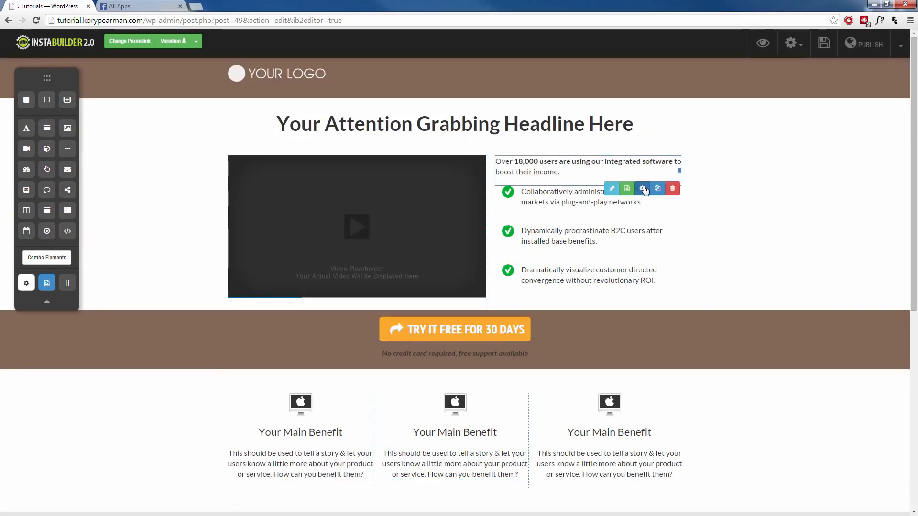
pyautogui.click(614, 191)
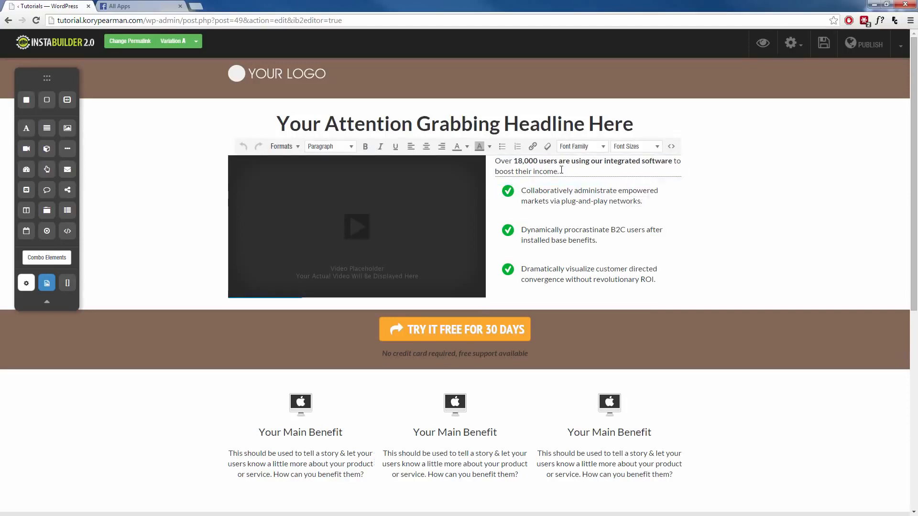
pyautogui.moveTo(568, 170); pyautogui.dragTo(496, 161)
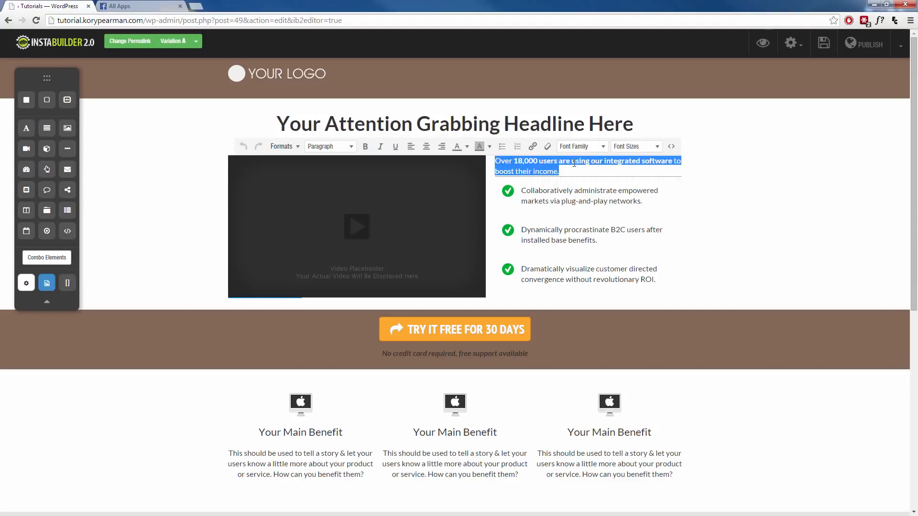
pyautogui.write('My new text')
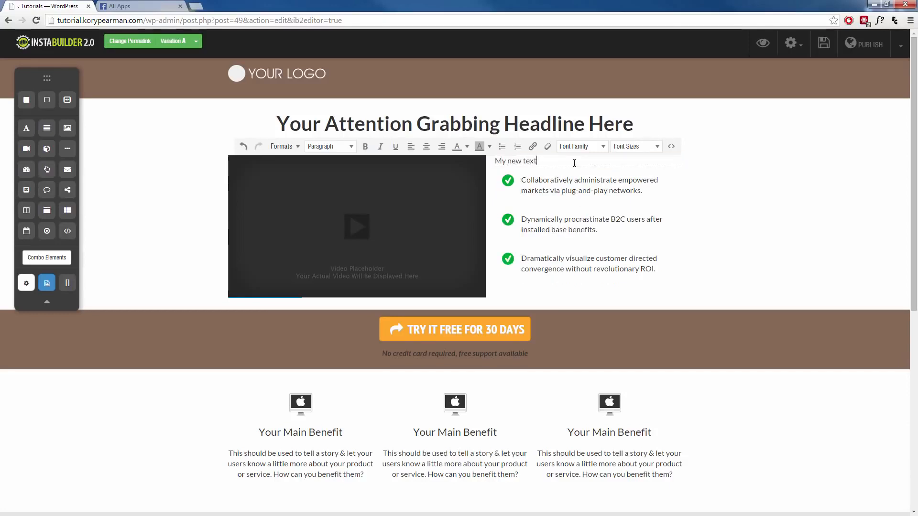
# Step: Center the "My new text" paragraph and finish editing it
pyautogui.moveTo(547, 162); pyautogui.dragTo(470, 155)
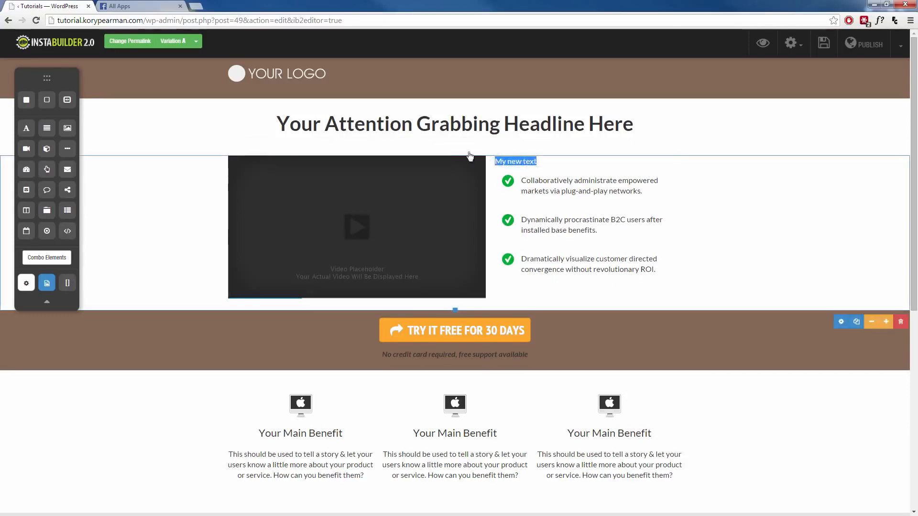
pyautogui.click(514, 161)
pyautogui.click(425, 147)
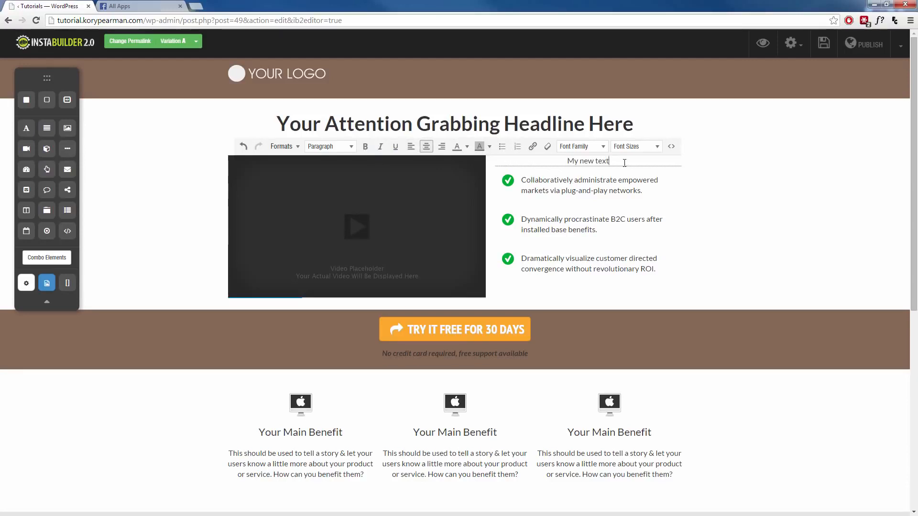
pyautogui.click(697, 174)
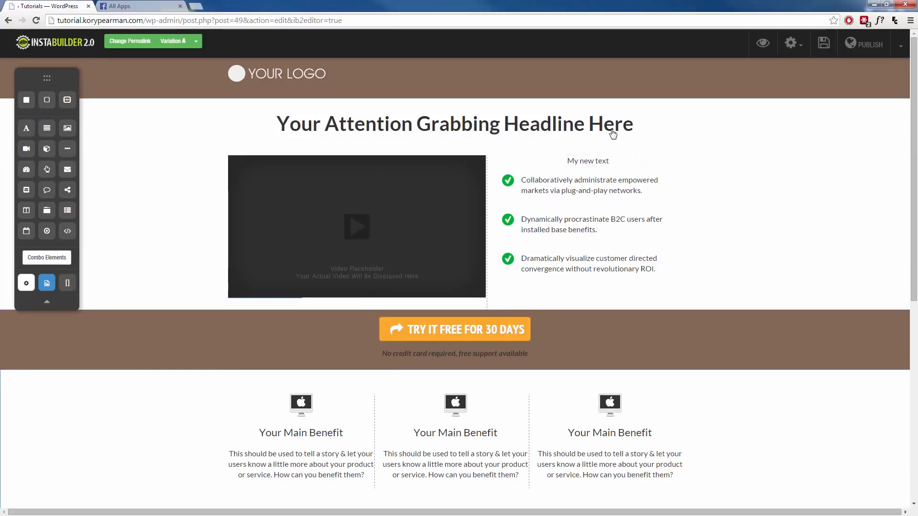
# Step: Inspect the headline's editing options and check the video element's settings again
pyautogui.click(453, 124)
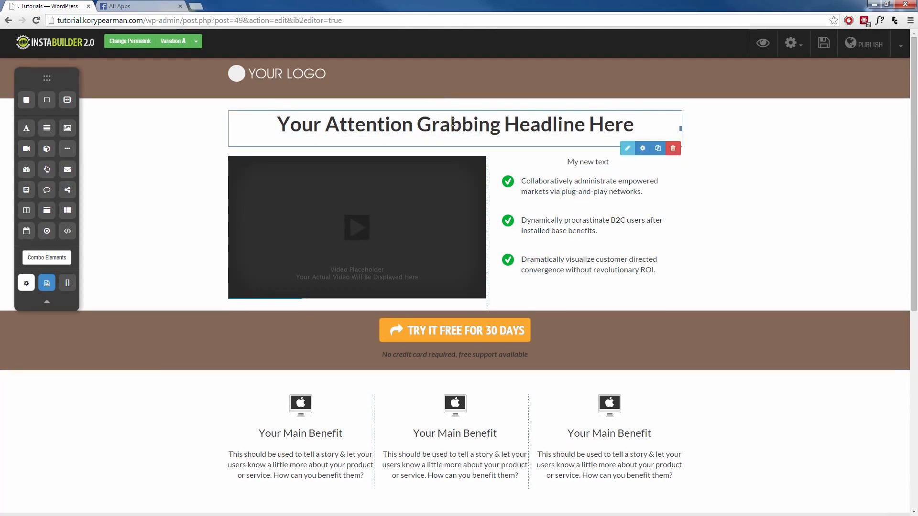
pyautogui.click(467, 231)
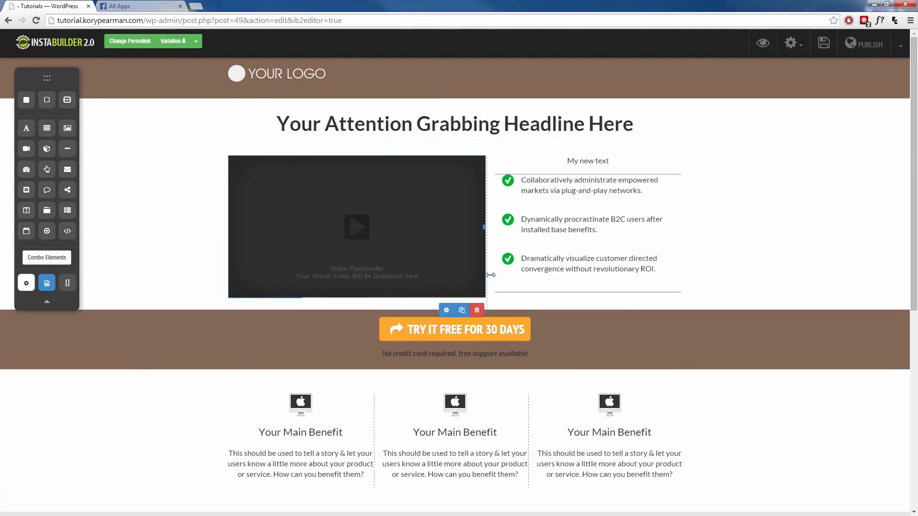
pyautogui.click(447, 311)
pyautogui.click(732, 244)
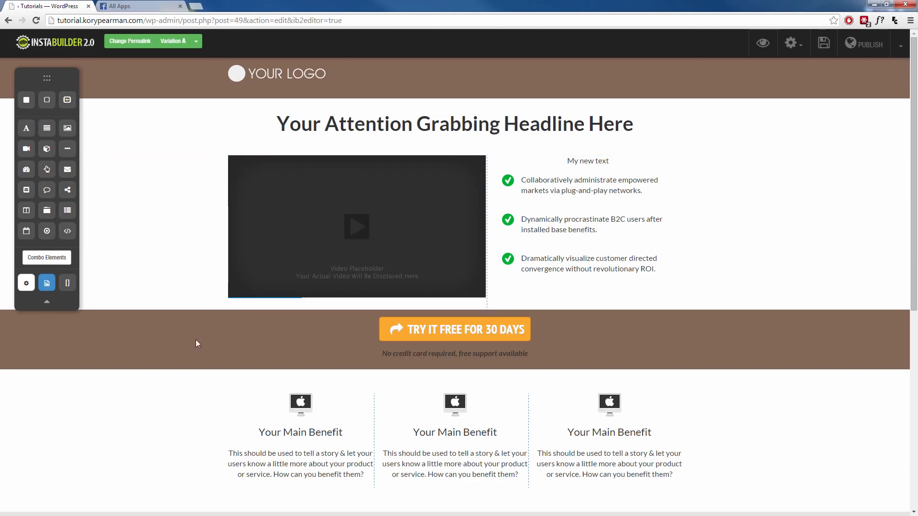
# Step: Insert an image element between the testimonials and the lower TRY IT FREE FOR 30 DAYS button
pyautogui.scroll(-7, 195, 339)
pyautogui.scroll(-1, 242, 337)
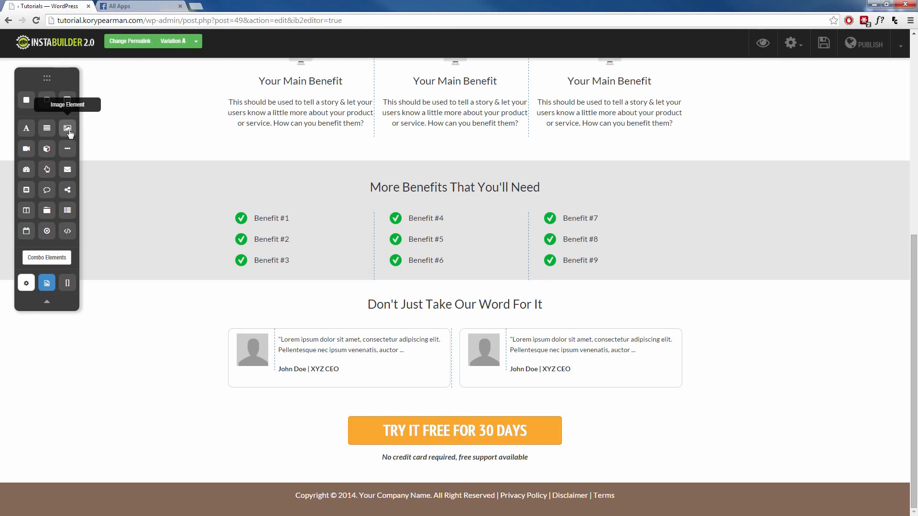
pyautogui.moveTo(72, 135); pyautogui.dragTo(459, 423)
pyautogui.scroll(-2, 271, 423)
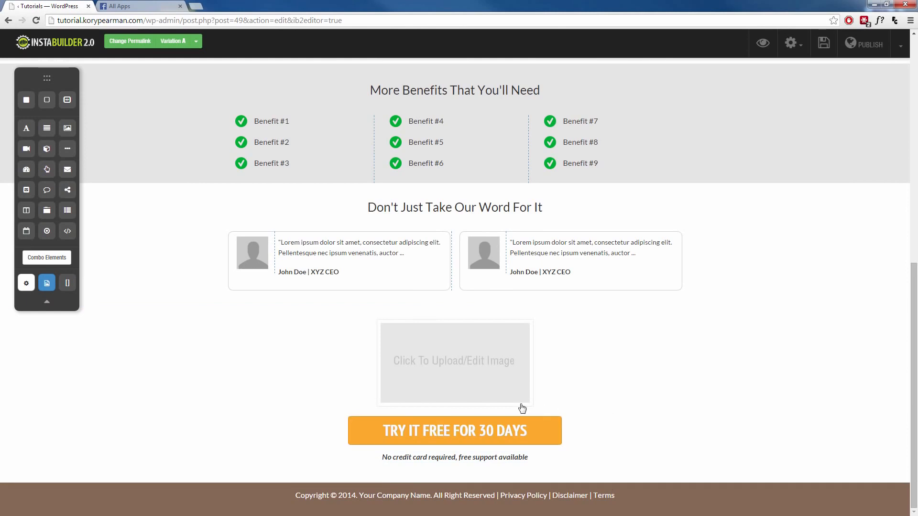
# Step: Review the new image element's settings for image source, target link and caption
pyautogui.click(464, 363)
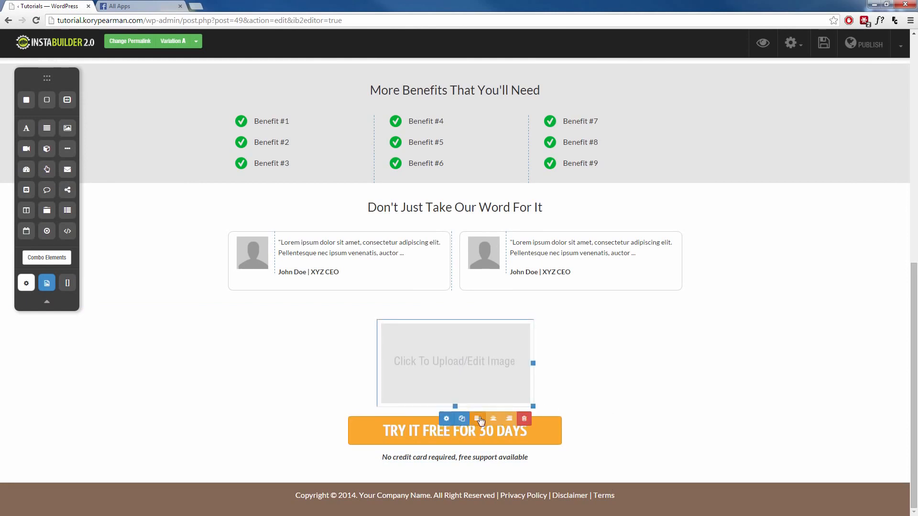
pyautogui.click(447, 419)
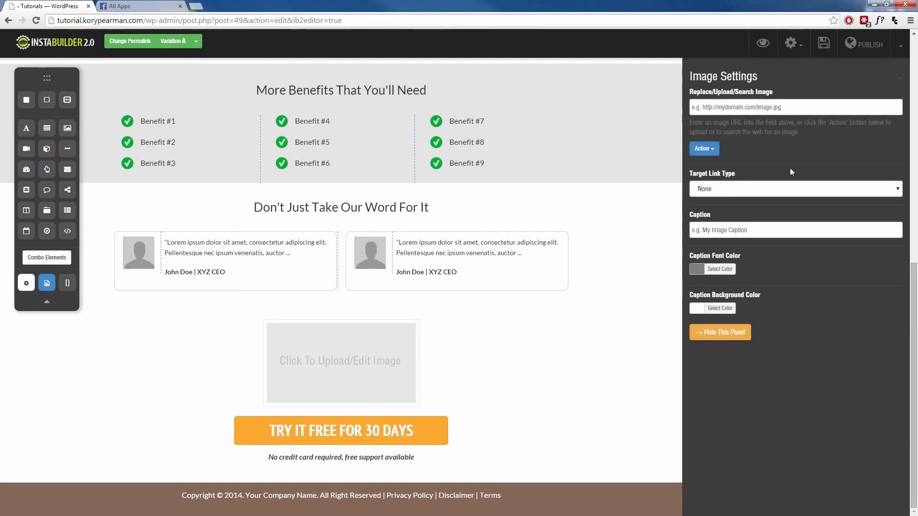
pyautogui.click(727, 332)
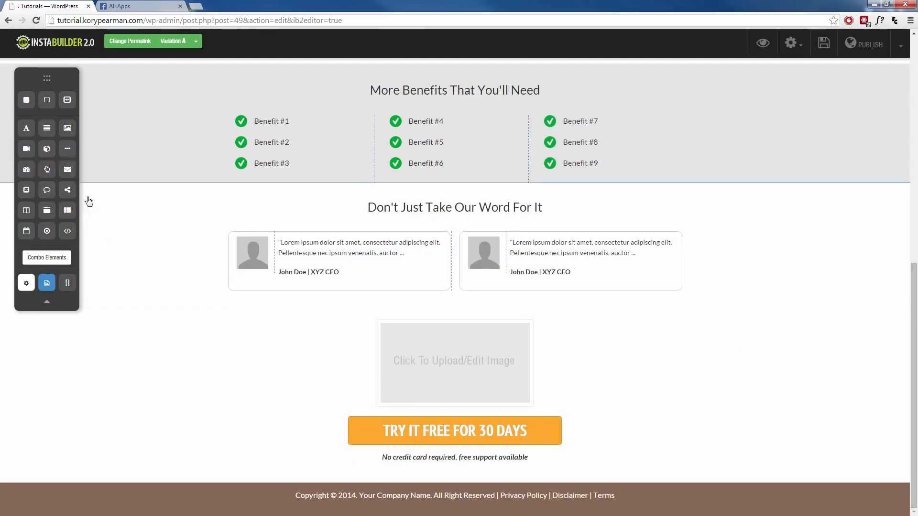
# Step: Insert a Facebook comments element below the "No credit card required, free support available" line above the footer
pyautogui.moveTo(46, 191); pyautogui.dragTo(458, 472)
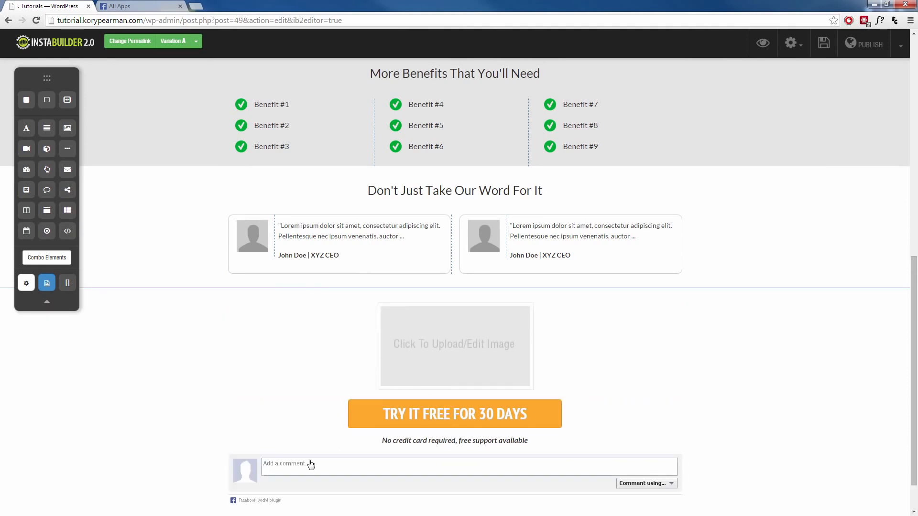
pyautogui.scroll(-1, 335, 382)
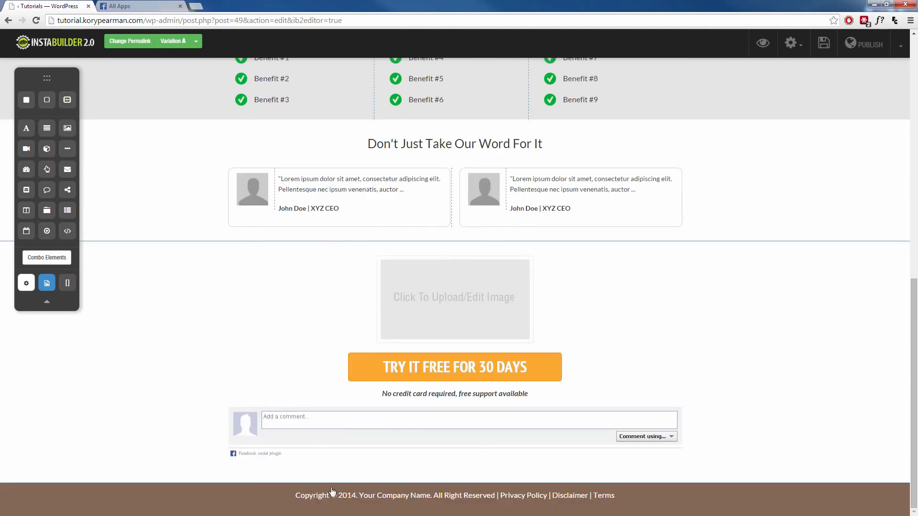
# Step: Review the comment system choices in the comments element's settings and close them
pyautogui.click(260, 438)
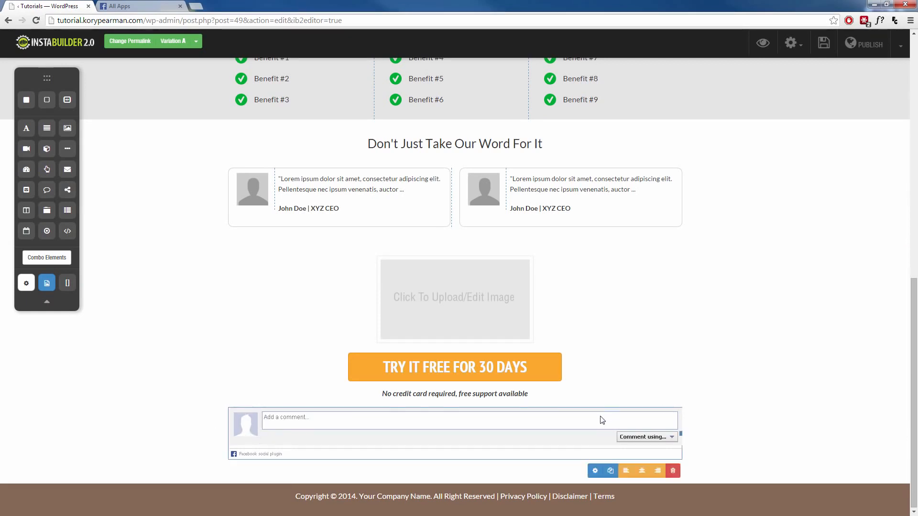
pyautogui.click(595, 470)
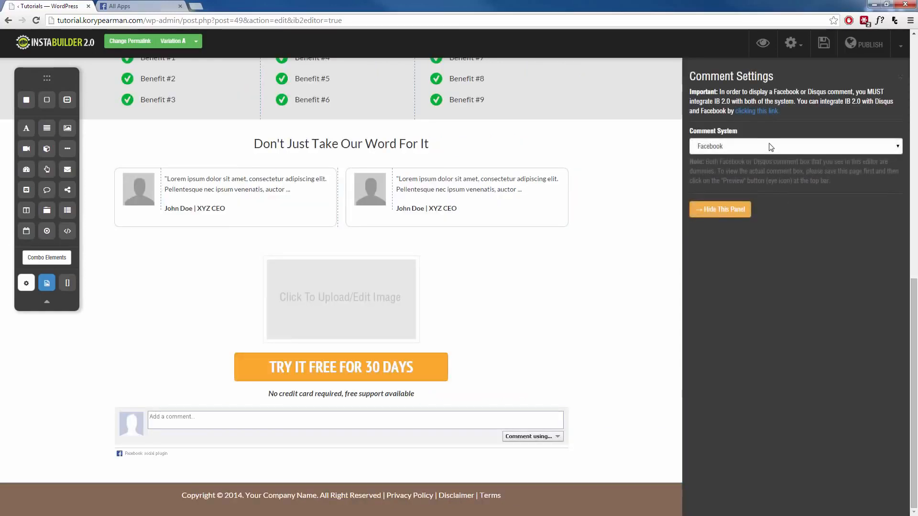
pyautogui.click(711, 145)
pyautogui.click(718, 165)
pyautogui.click(725, 210)
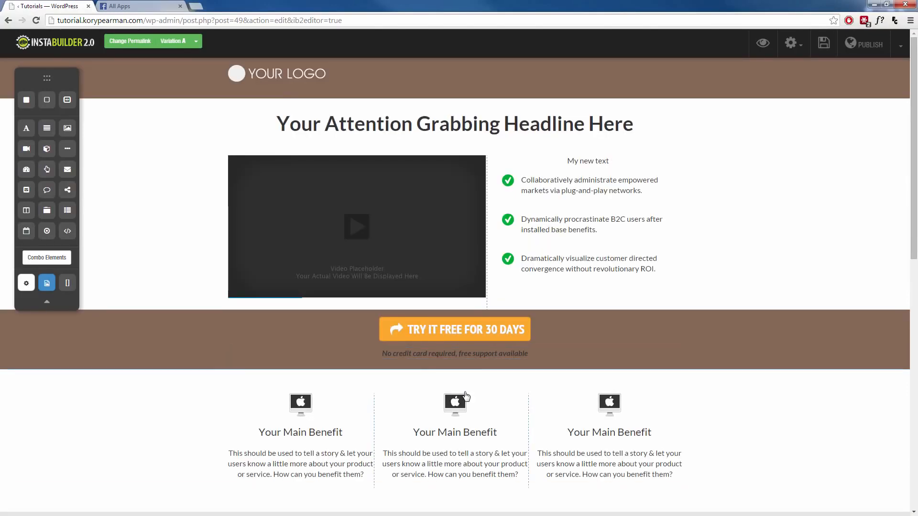
# Step: Resize the upper TRY IT FREE FOR 30 DAYS button to about 1.6 times its width and twice its height
pyautogui.click(501, 331)
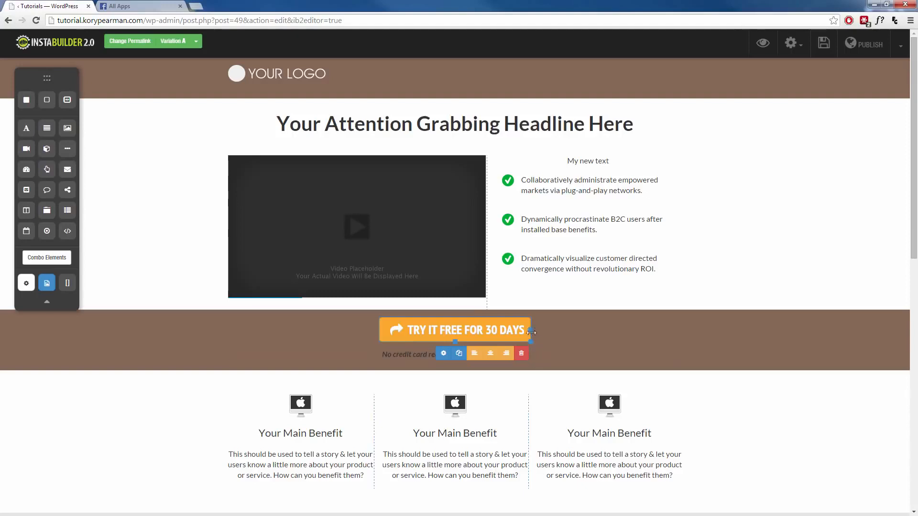
pyautogui.moveTo(530, 331); pyautogui.dragTo(619, 330)
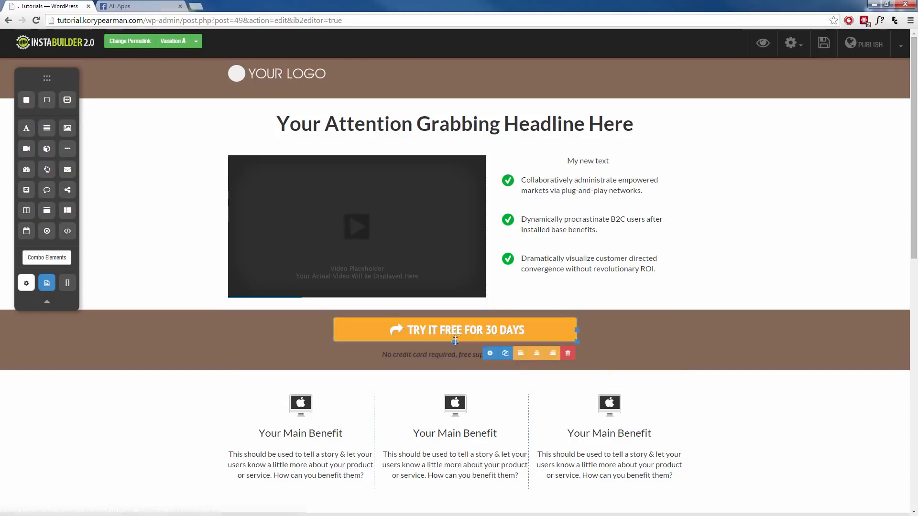
pyautogui.moveTo(459, 340); pyautogui.dragTo(459, 363)
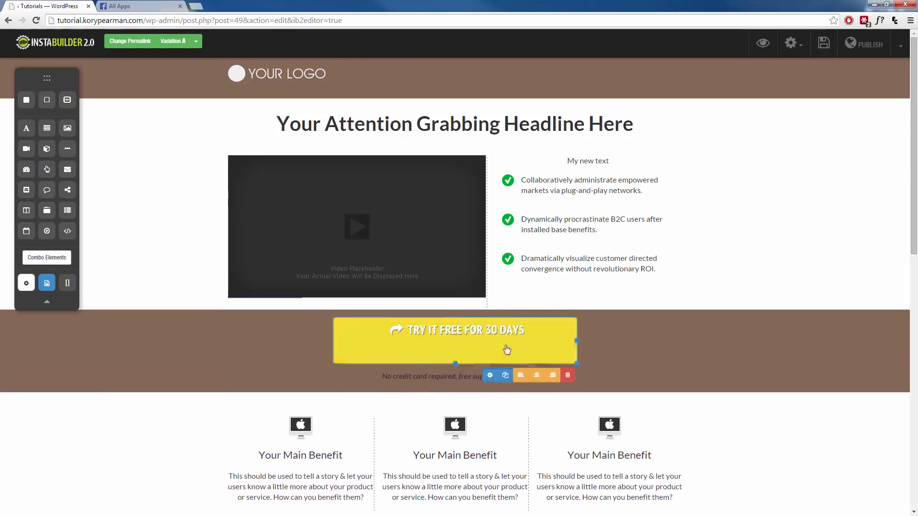
pyautogui.click(641, 344)
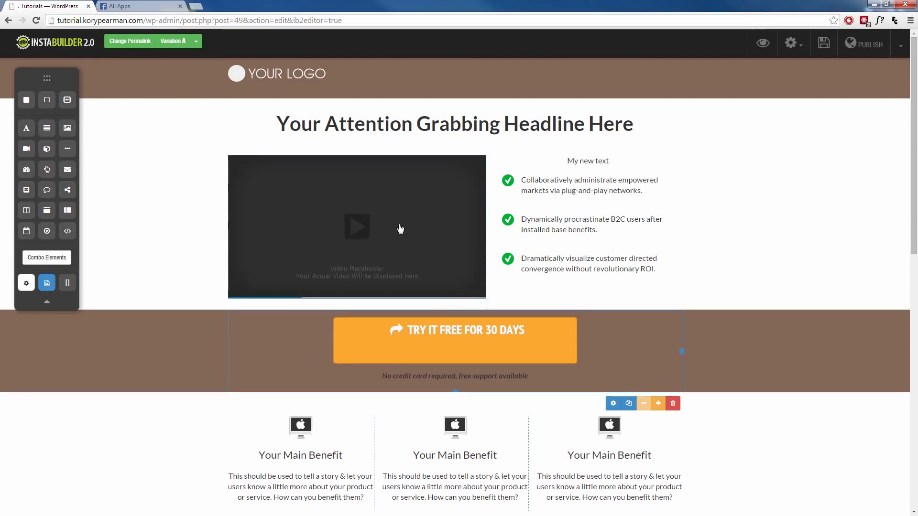
# Step: Check the video element's resize handle and look over the section layout down to the More Benefits area
pyautogui.click(422, 236)
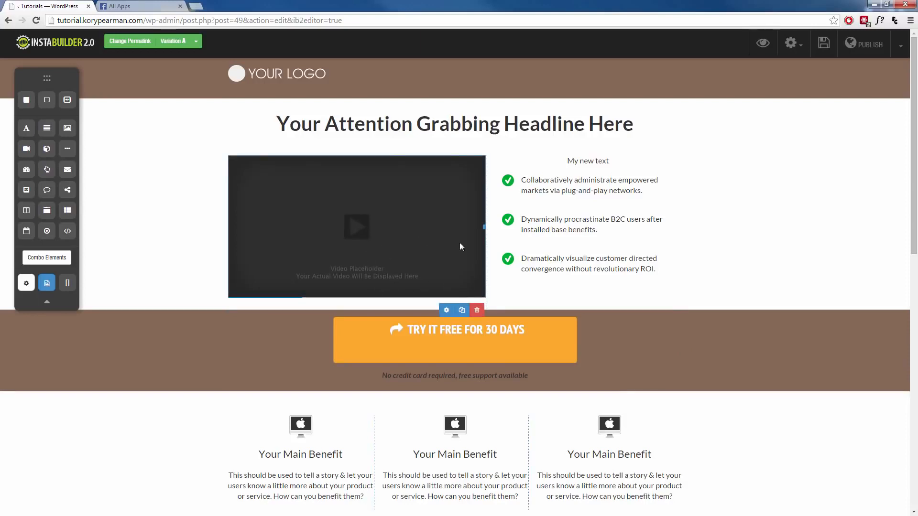
pyautogui.moveTo(483, 228)
pyautogui.mouseDown()
pyautogui.moveTo(420, 211)
pyautogui.moveTo(301, 202)
pyautogui.moveTo(481, 229)
pyautogui.moveTo(426, 210)
pyautogui.moveTo(485, 230)
pyautogui.mouseUp()
pyautogui.scroll(-3, 197, 352)
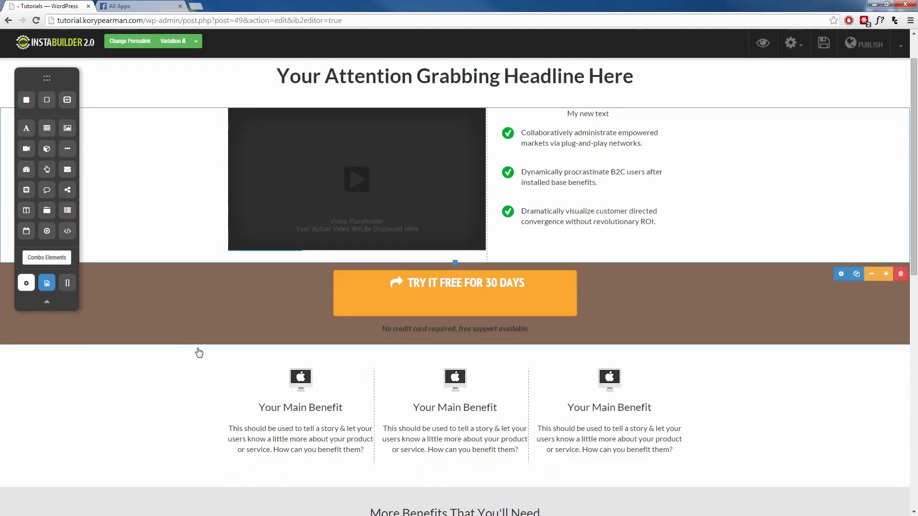
pyautogui.scroll(2, 200, 354)
pyautogui.scroll(-2, 234, 377)
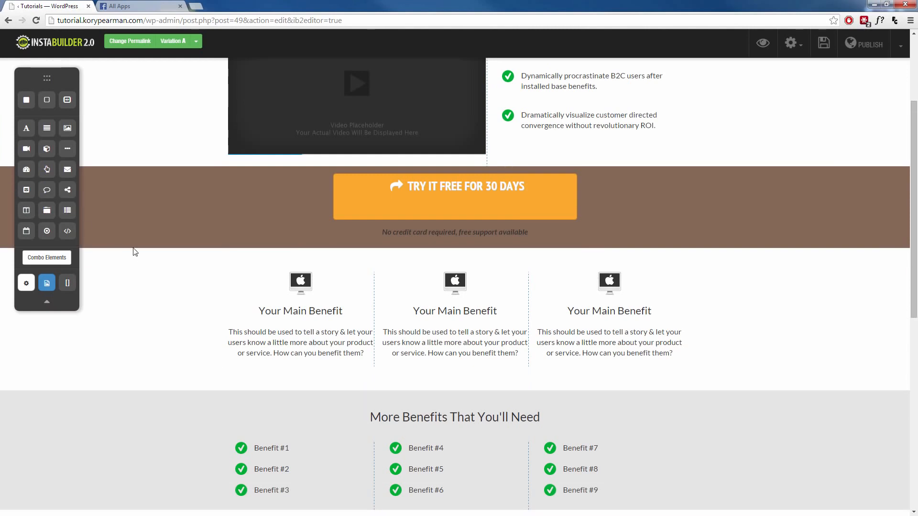
pyautogui.scroll(3, 133, 250)
# Step: Insert a columns element above the main headline and extend it to three columns
pyautogui.moveTo(26, 216); pyautogui.dragTo(430, 120)
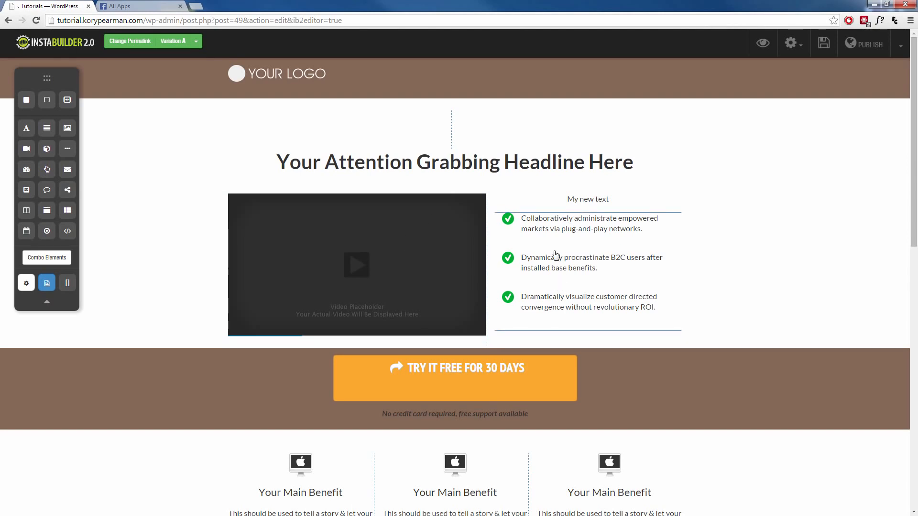
pyautogui.click(495, 126)
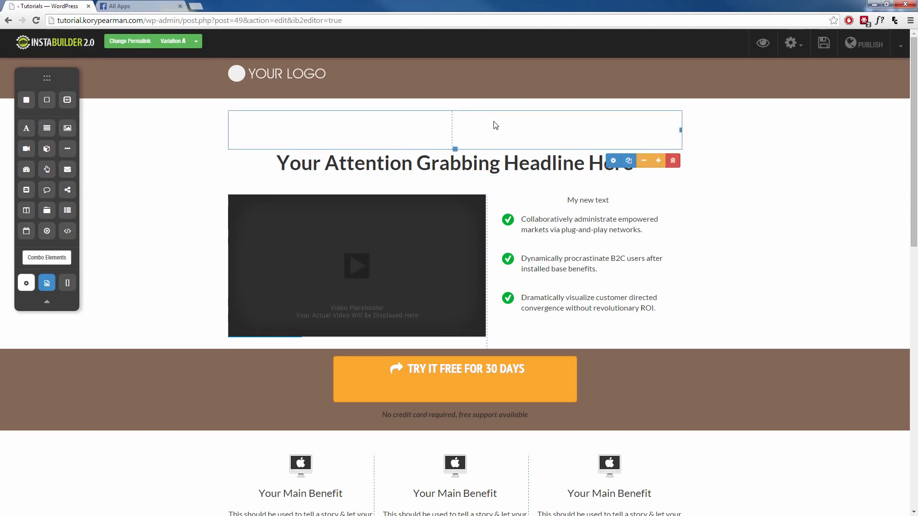
pyautogui.click(657, 165)
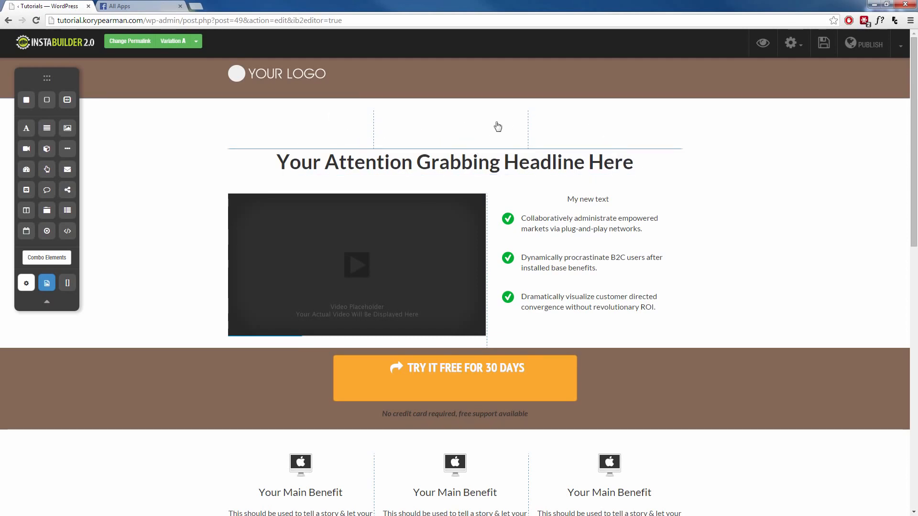
pyautogui.scroll(-1, 498, 173)
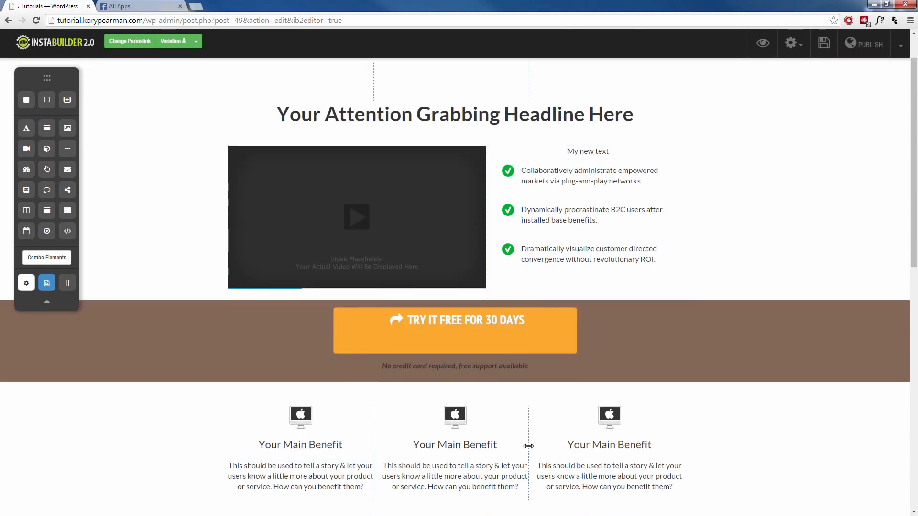
pyautogui.scroll(1, 600, 416)
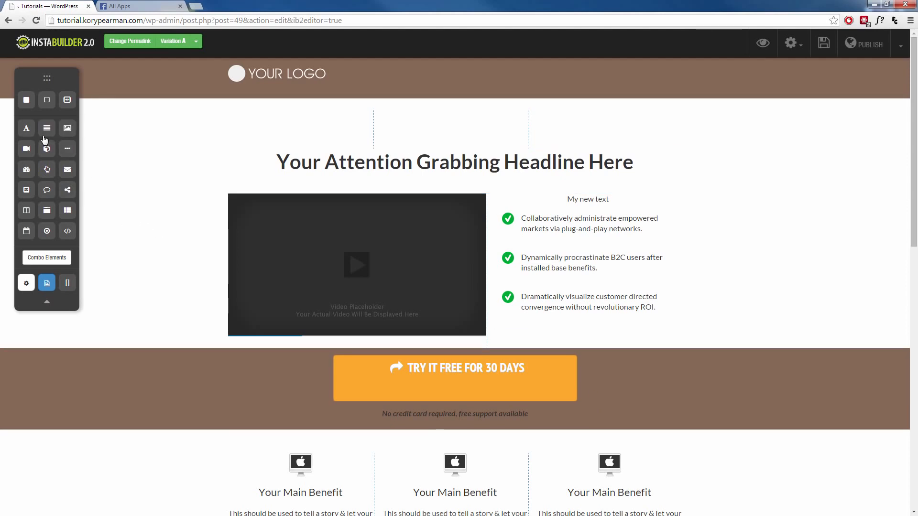
# Step: Insert a title element in the middle column above the headline, formatted as Heading 6 and centred
pyautogui.moveTo(27, 131); pyautogui.dragTo(420, 130)
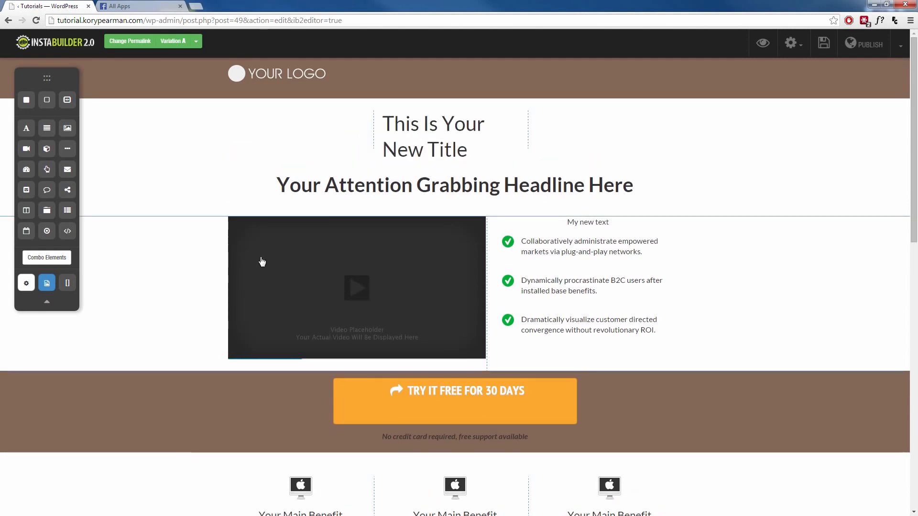
pyautogui.click(427, 140)
pyautogui.click(472, 177)
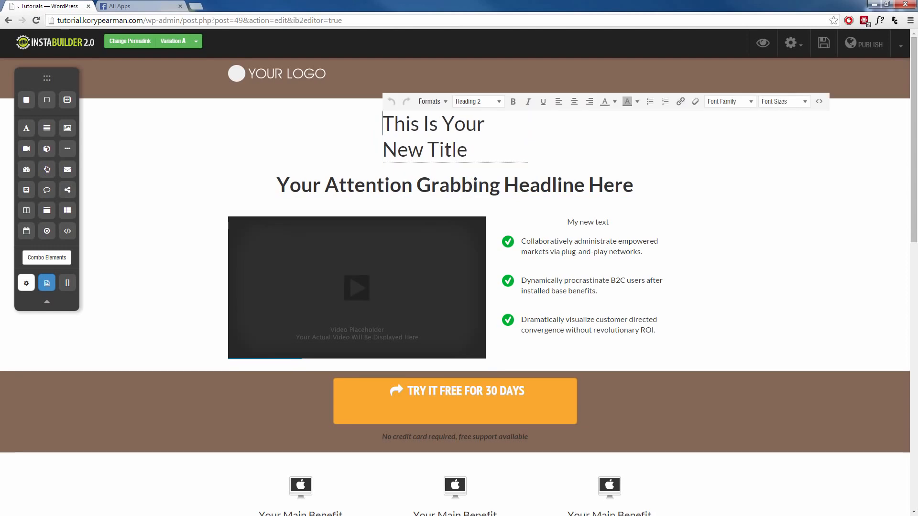
pyautogui.tripleClick(440, 150)
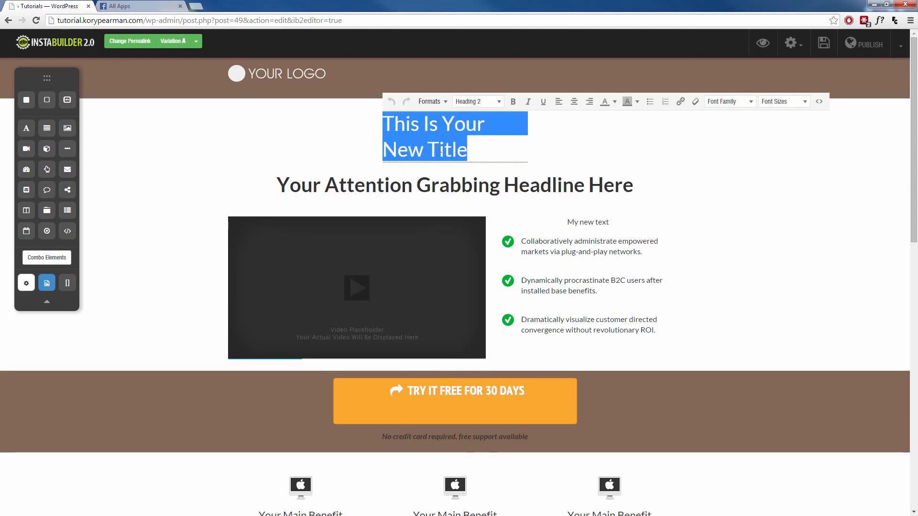
pyautogui.click(500, 102)
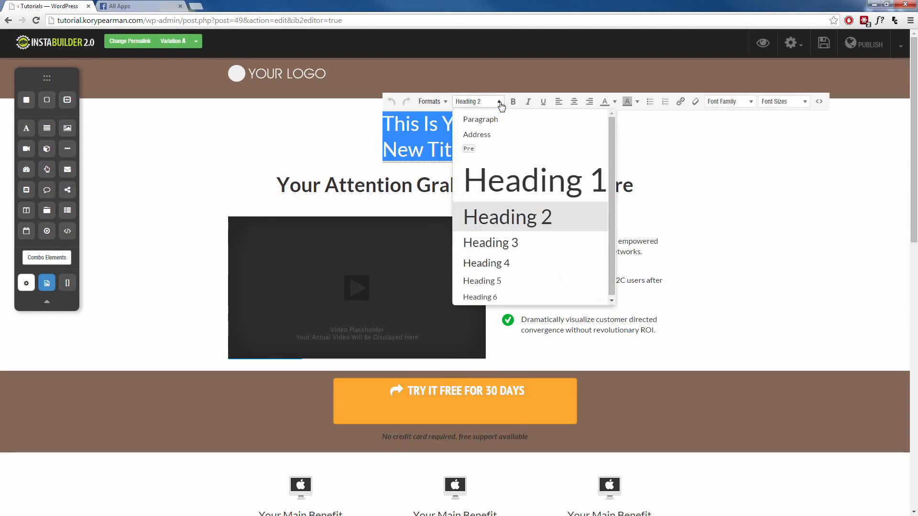
pyautogui.click(486, 297)
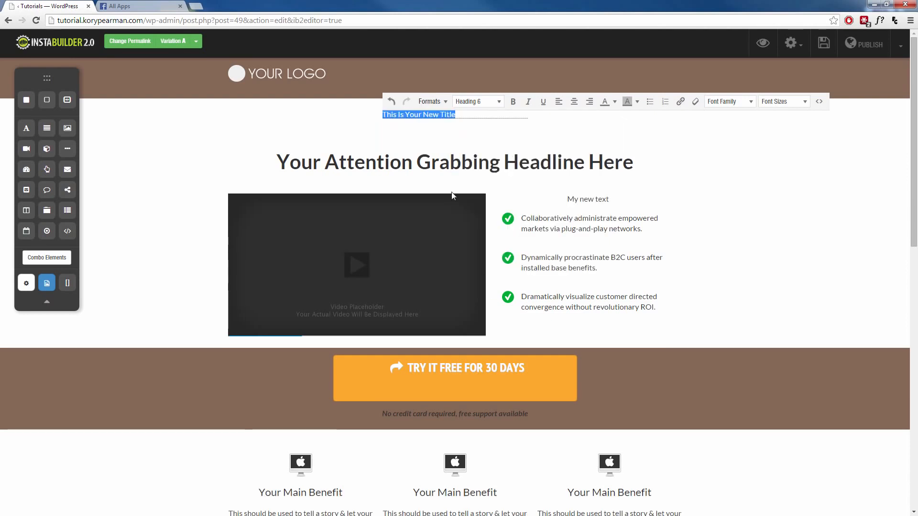
pyautogui.click(573, 102)
pyautogui.click(446, 138)
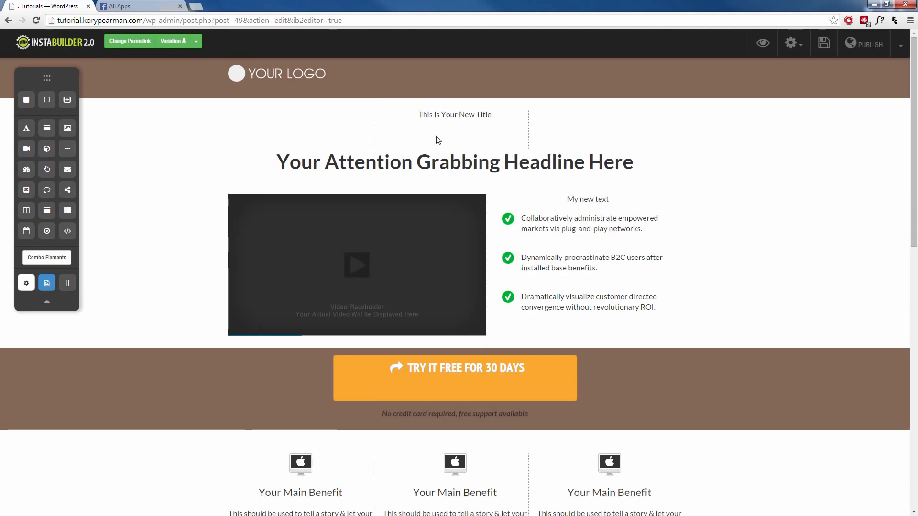
# Step: Insert an image element below the small title in the middle column
pyautogui.moveTo(67, 128); pyautogui.dragTo(454, 143)
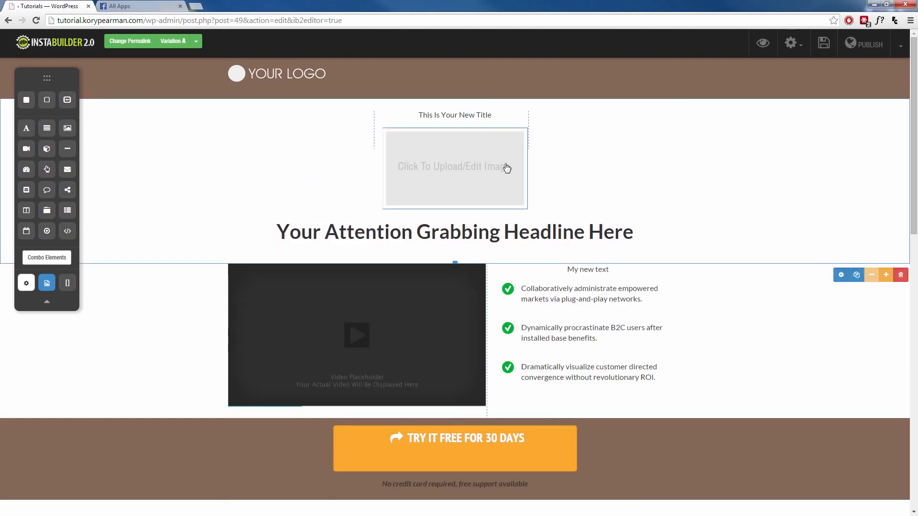
# Step: Look over the page's sections from the video down to the testimonials and the lower button
pyautogui.scroll(-4, 195, 352)
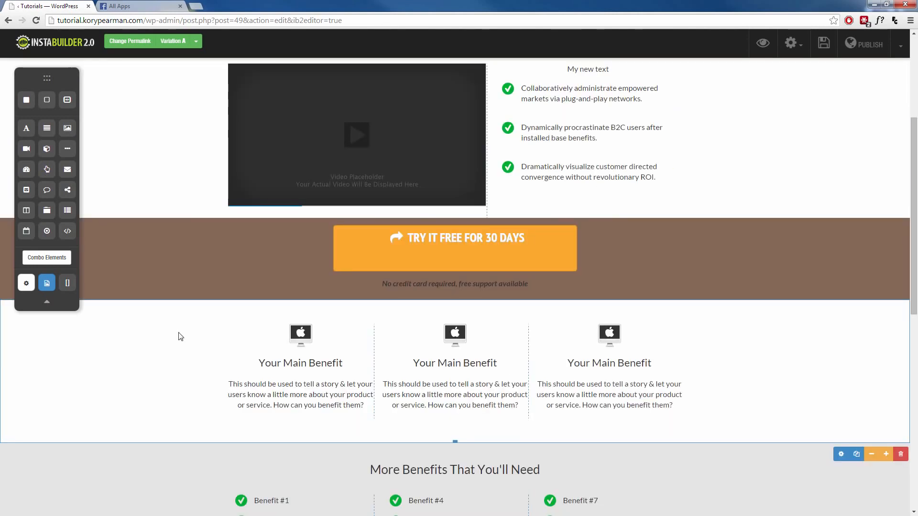
pyautogui.scroll(-2, 178, 341)
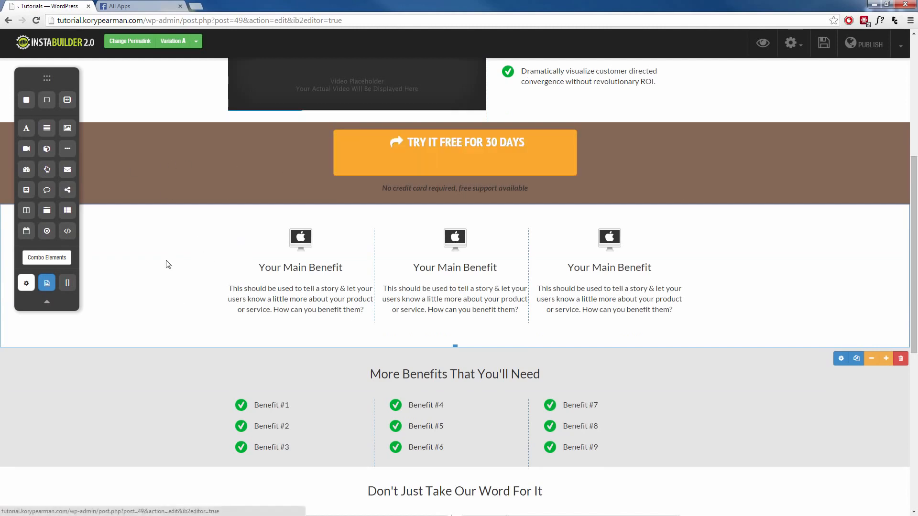
pyautogui.scroll(-2, 163, 281)
pyautogui.scroll(-2, 266, 352)
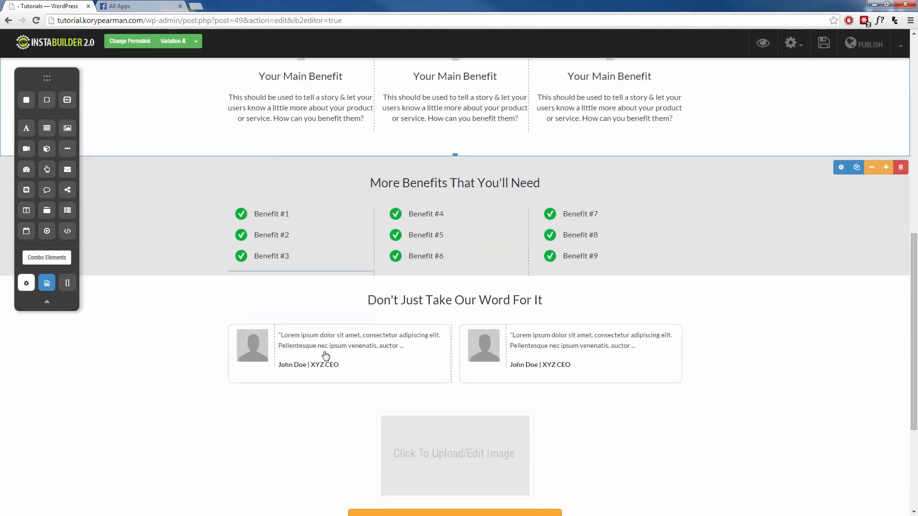
pyautogui.scroll(-1, 136, 396)
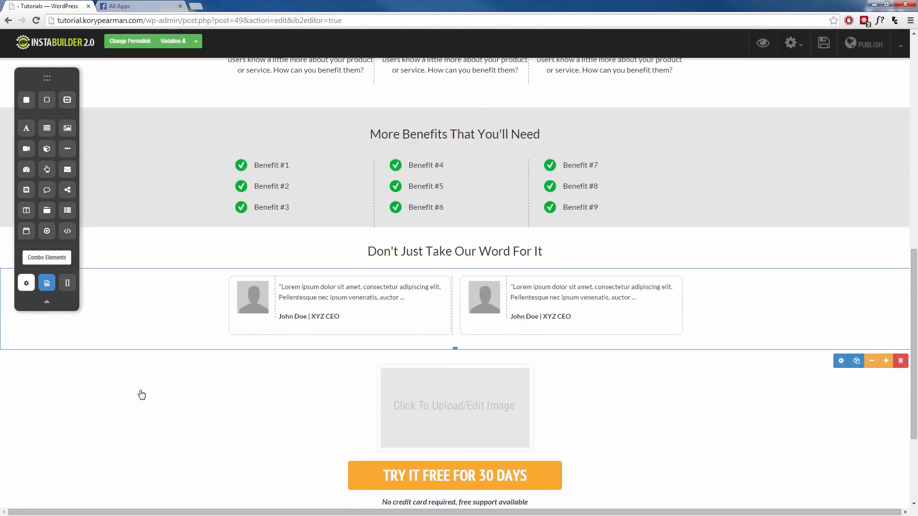
pyautogui.scroll(5, 141, 392)
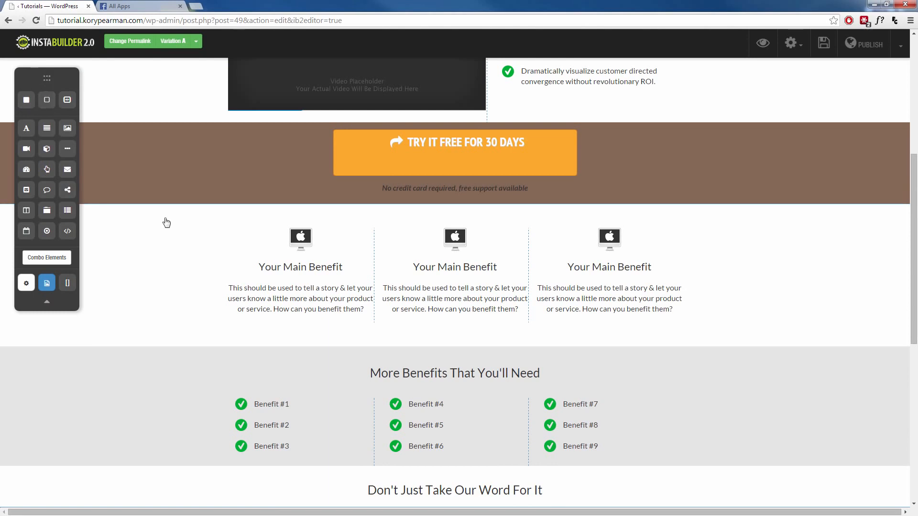
pyautogui.scroll(1, 172, 251)
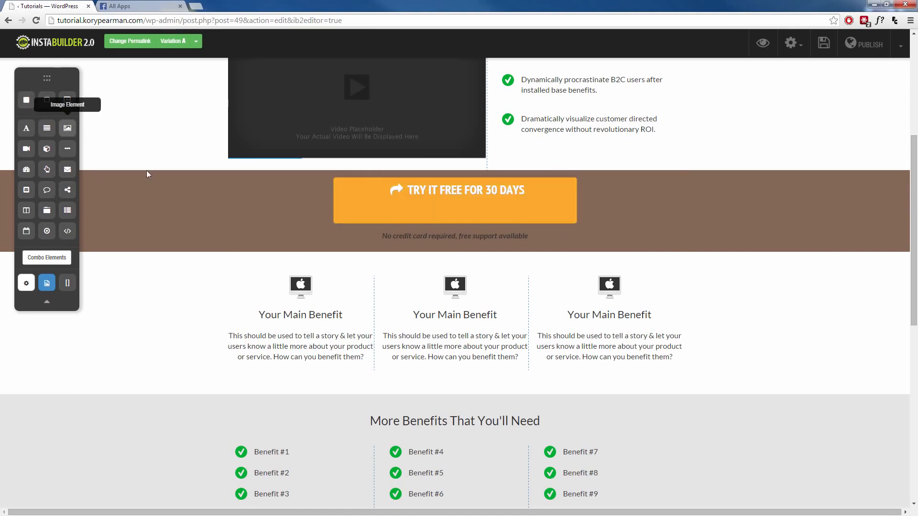
pyautogui.scroll(-2, 373, 353)
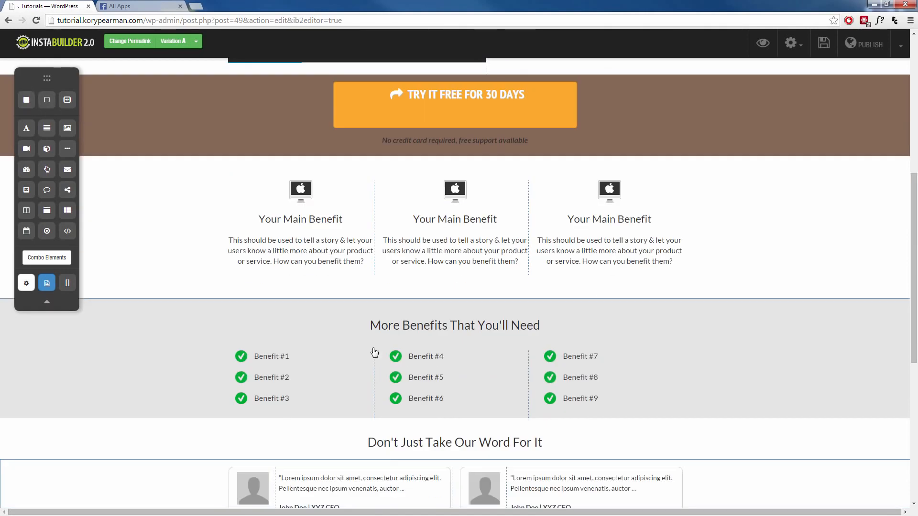
# Step: Insert a wide section between the testimonials and the image placeholder above the lower TRY IT FREE FOR 30 DAYS button
pyautogui.scroll(1, 317, 357)
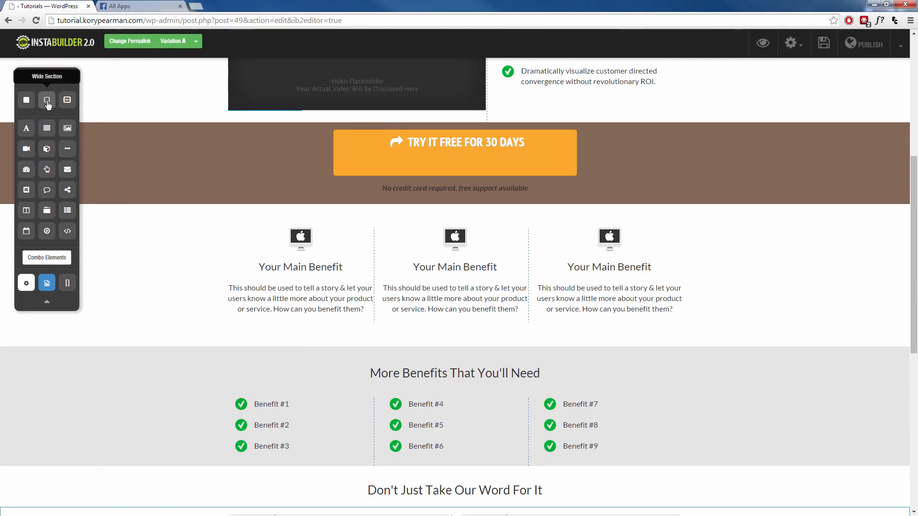
pyautogui.moveTo(48, 105); pyautogui.dragTo(461, 265)
pyautogui.scroll(-7, 187, 286)
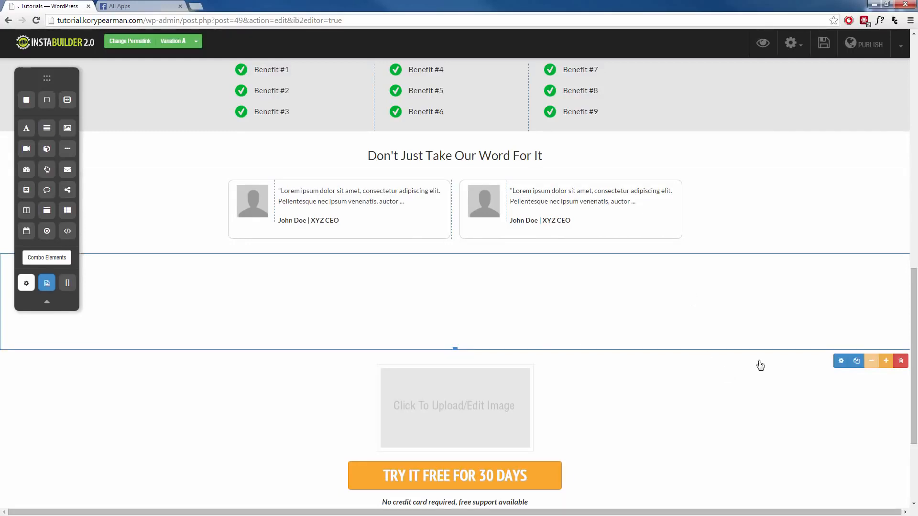
# Step: Set the new wide section's background color to the very dark red #1e0000
pyautogui.click(841, 361)
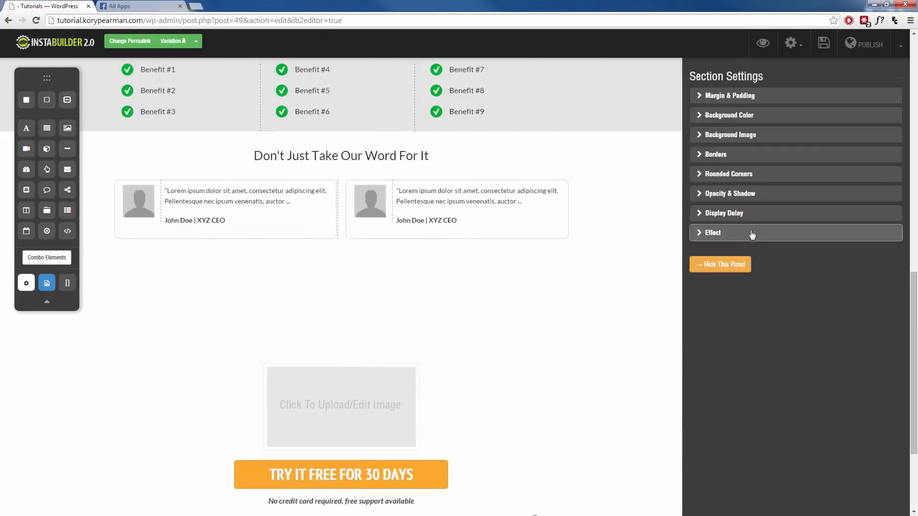
pyautogui.click(707, 123)
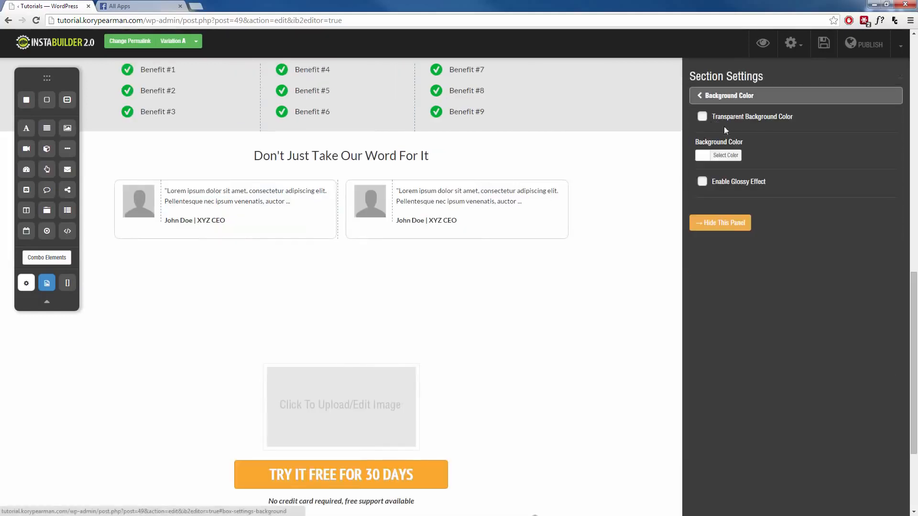
pyautogui.click(707, 156)
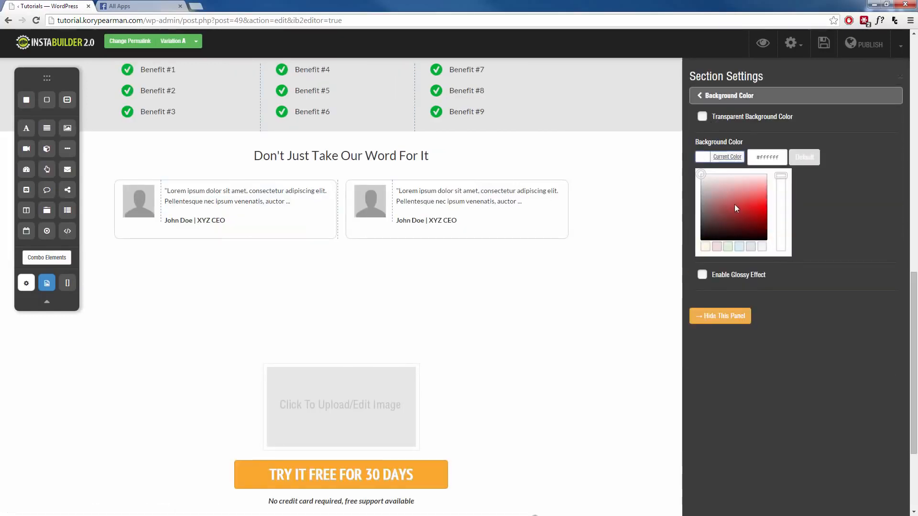
pyautogui.moveTo(734, 204); pyautogui.dragTo(763, 250)
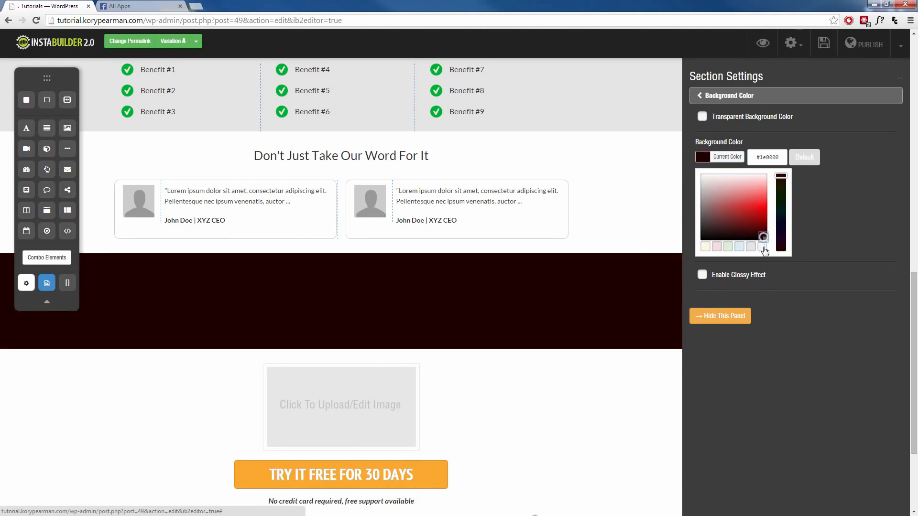
# Step: Change the new wide section's background color to near-black and close its settings
pyautogui.moveTo(737, 224); pyautogui.dragTo(684, 237)
pyautogui.click(726, 285)
pyautogui.click(711, 224)
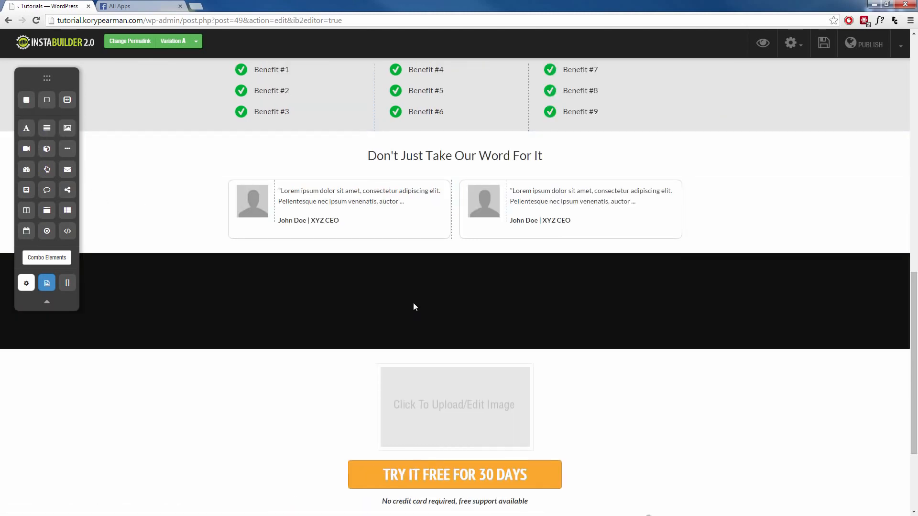
# Step: Insert a button element at the top of the new black section and look over its available settings
pyautogui.scroll(9, 373, 330)
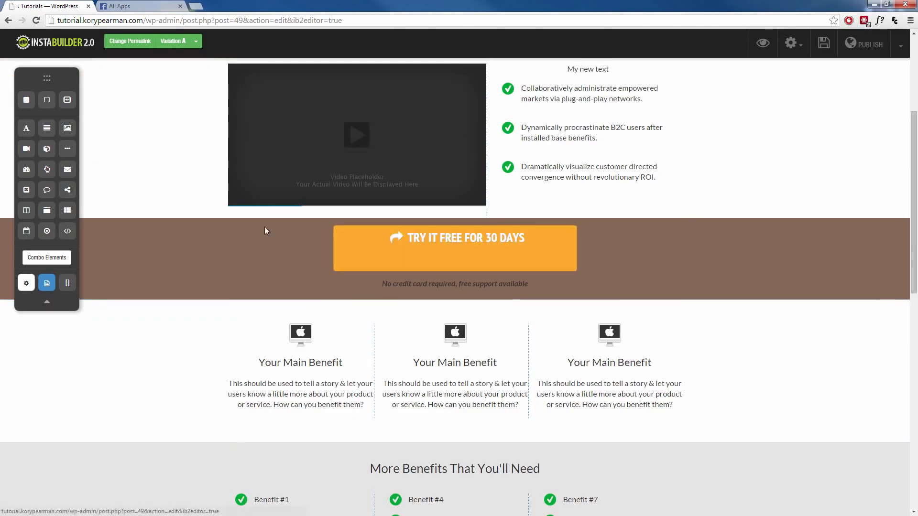
pyautogui.scroll(-8, 47, 210)
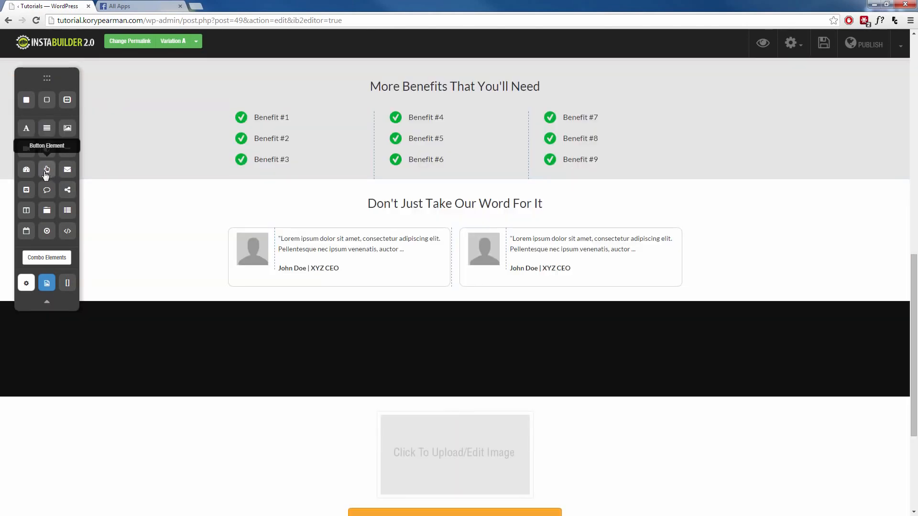
pyautogui.moveTo(47, 170); pyautogui.dragTo(395, 365)
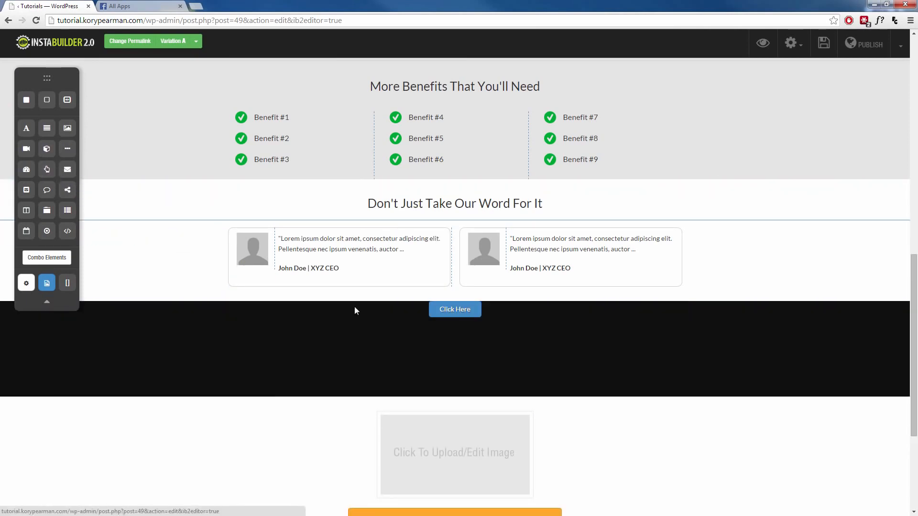
pyautogui.moveTo(461, 313)
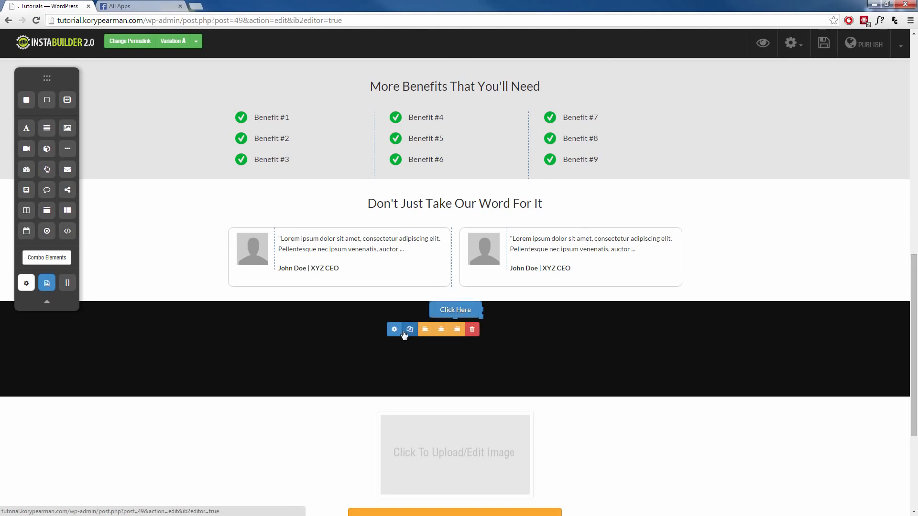
pyautogui.click(394, 329)
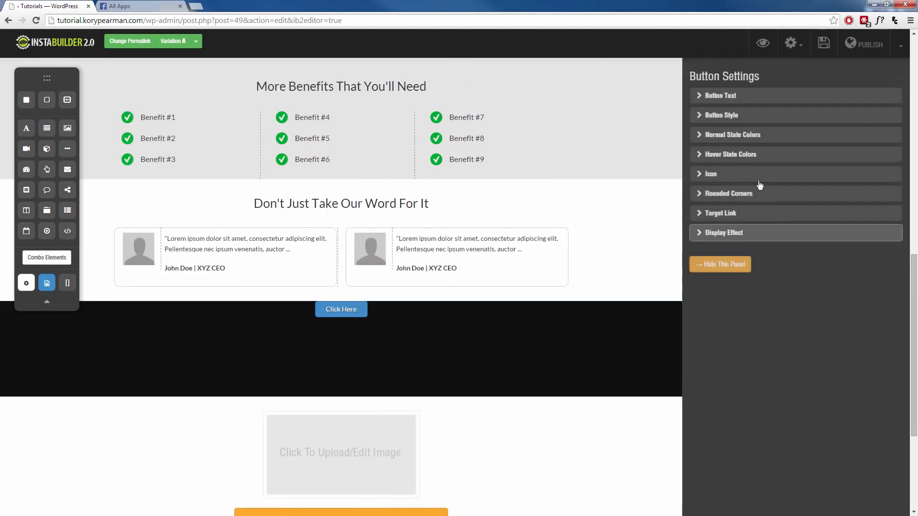
pyautogui.click(719, 264)
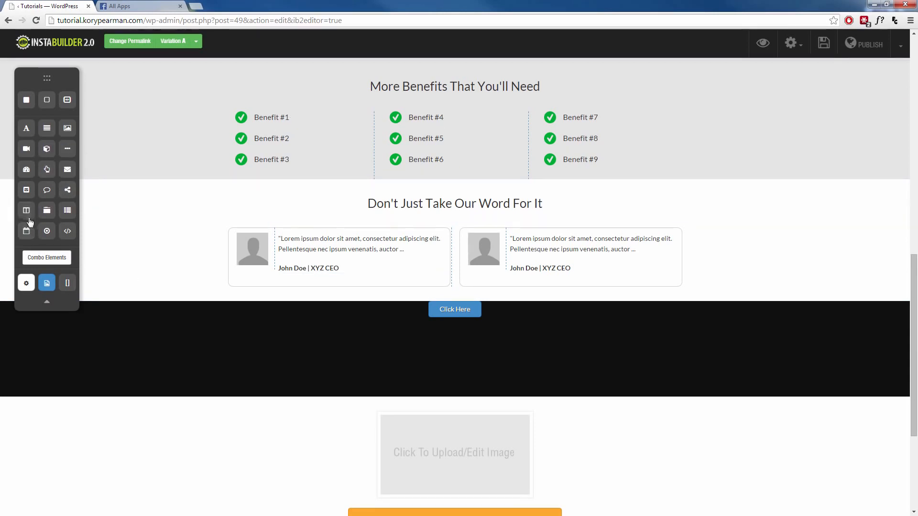
# Step: Insert a two-column element below the Click Here button in the black section and make its background transparent
pyautogui.moveTo(26, 214); pyautogui.dragTo(459, 356)
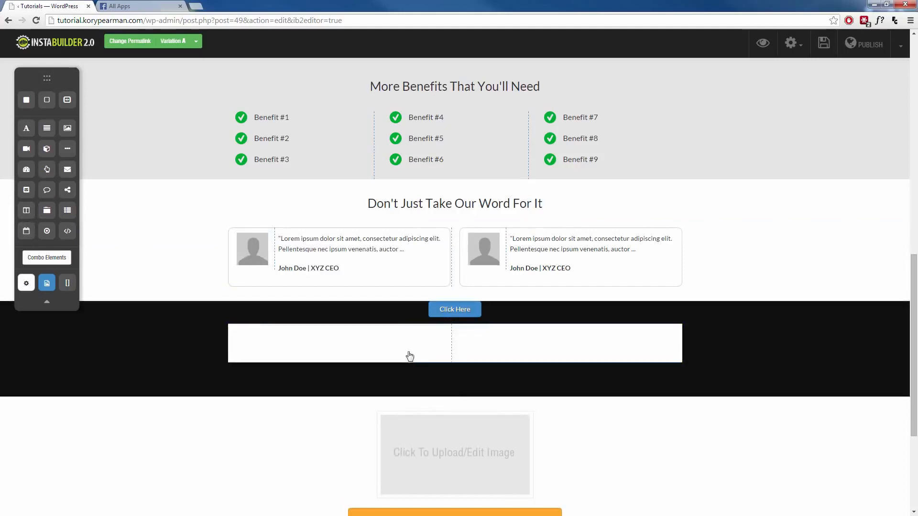
pyautogui.click(511, 358)
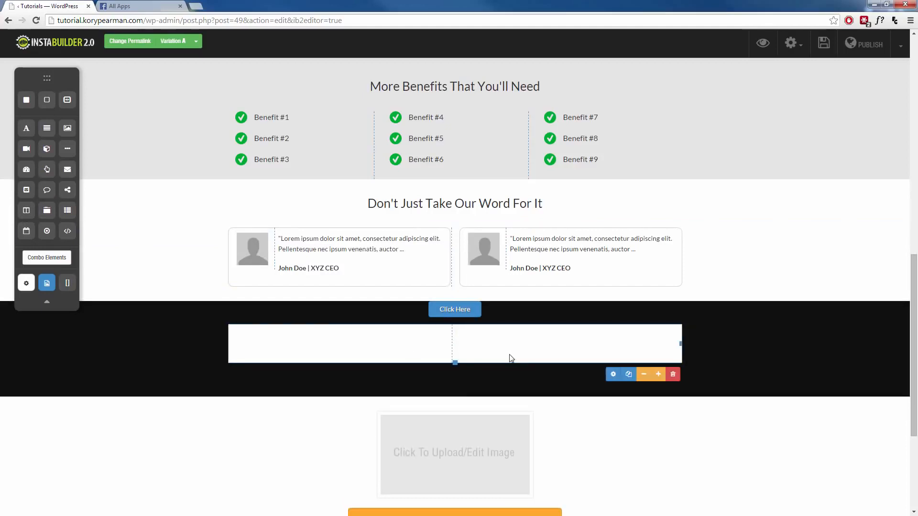
pyautogui.click(613, 374)
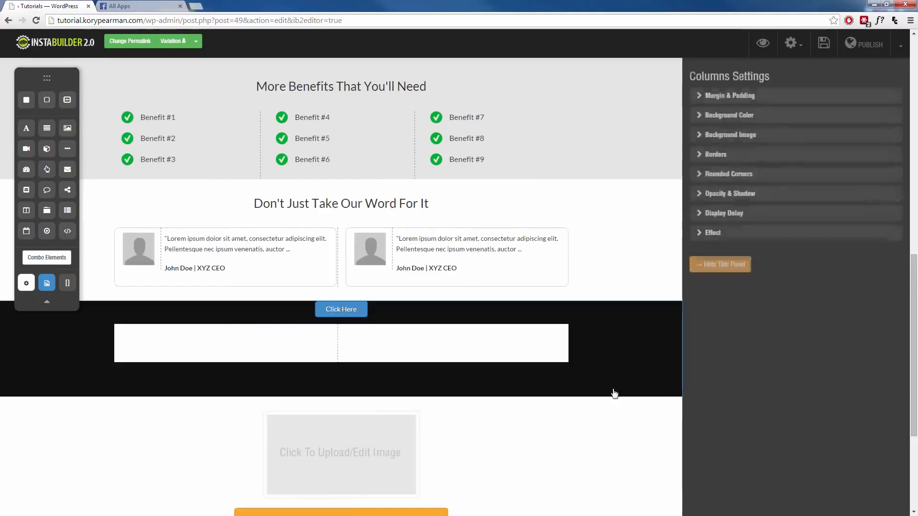
pyautogui.click(741, 121)
pyautogui.click(702, 117)
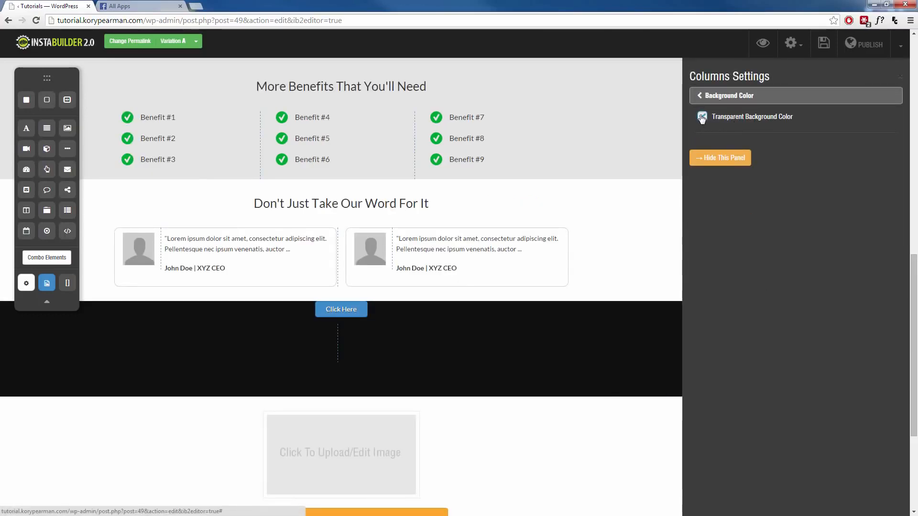
pyautogui.click(714, 160)
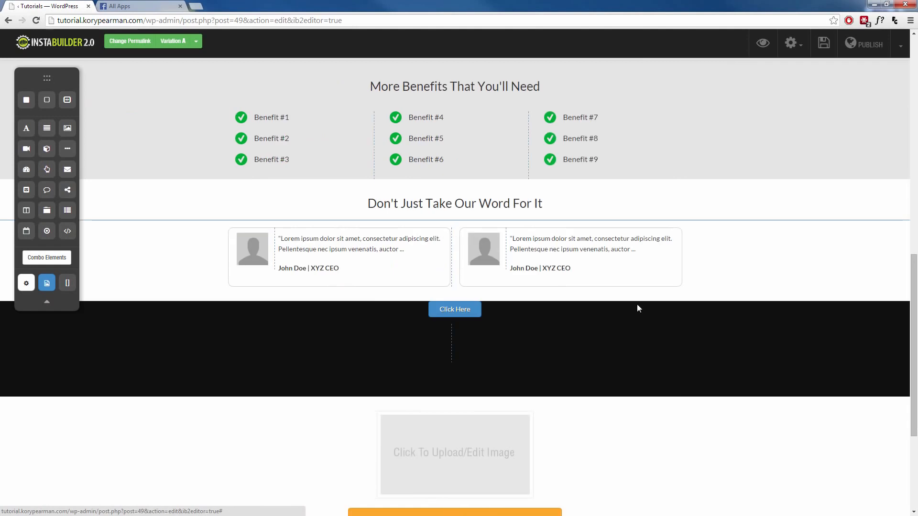
# Step: Add a third column to the columns element in the black section
pyautogui.click(468, 351)
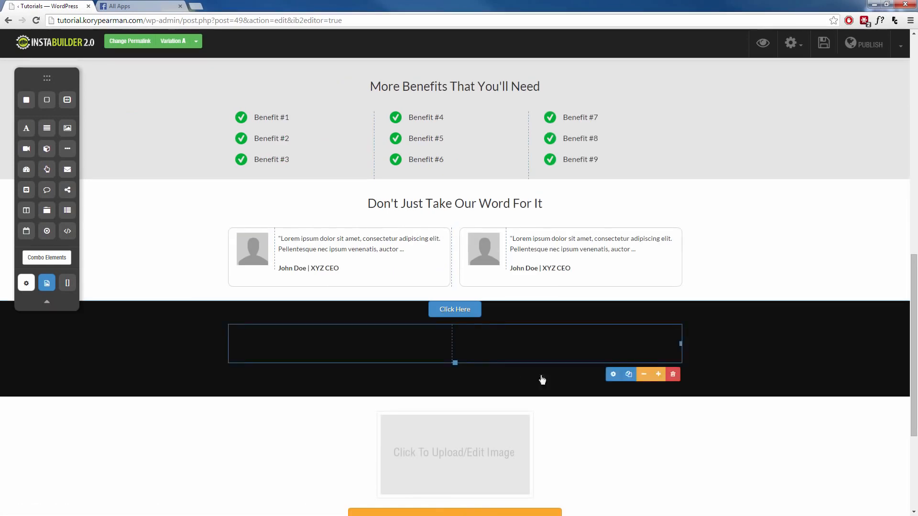
pyautogui.click(657, 376)
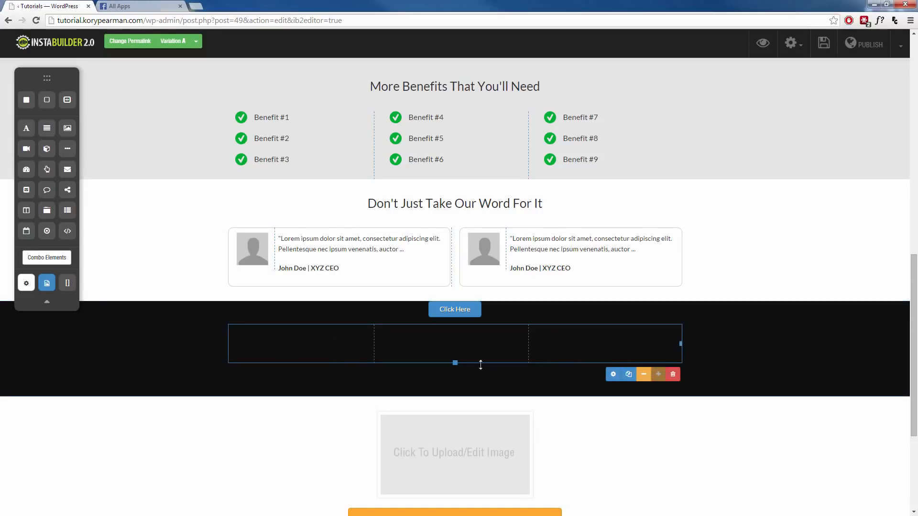
pyautogui.scroll(1, 287, 364)
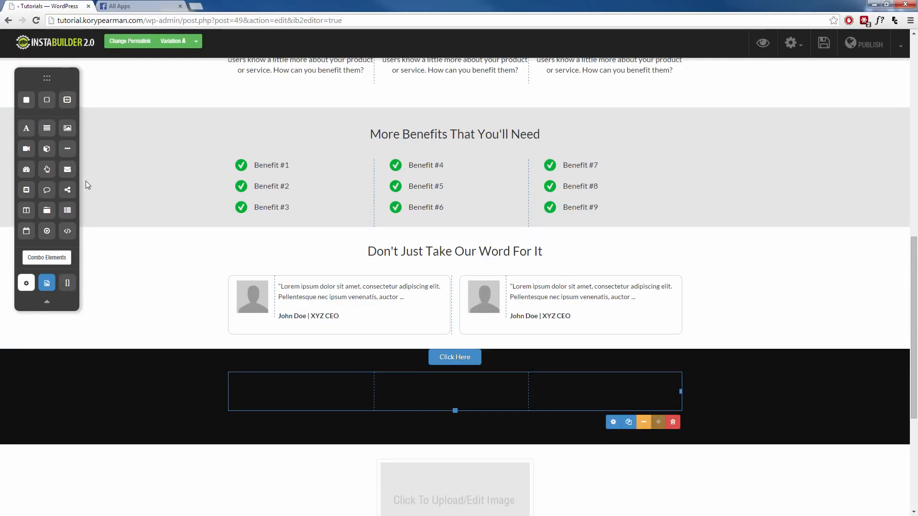
# Step: Examine the testimonial sections' controls and the setting categories of the orange TRY IT FREE FOR 30 DAYS button in the brown section
pyautogui.click(181, 297)
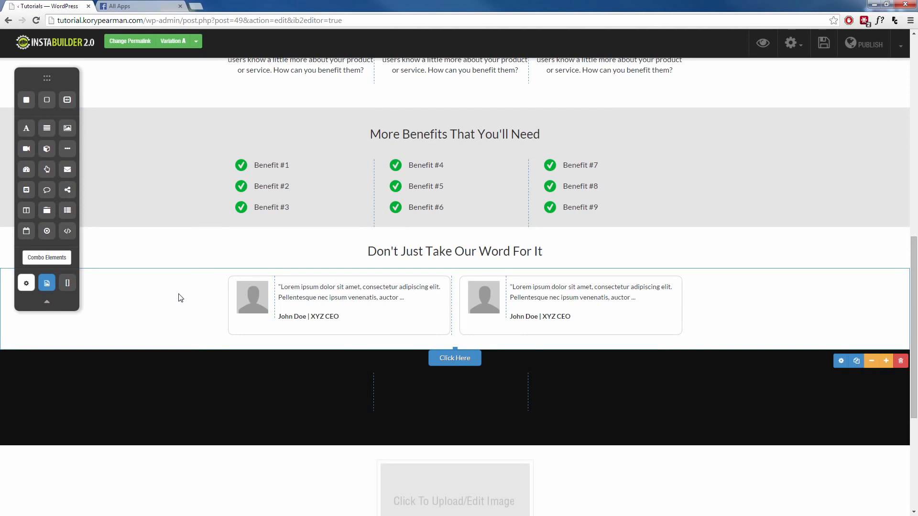
pyautogui.click(193, 261)
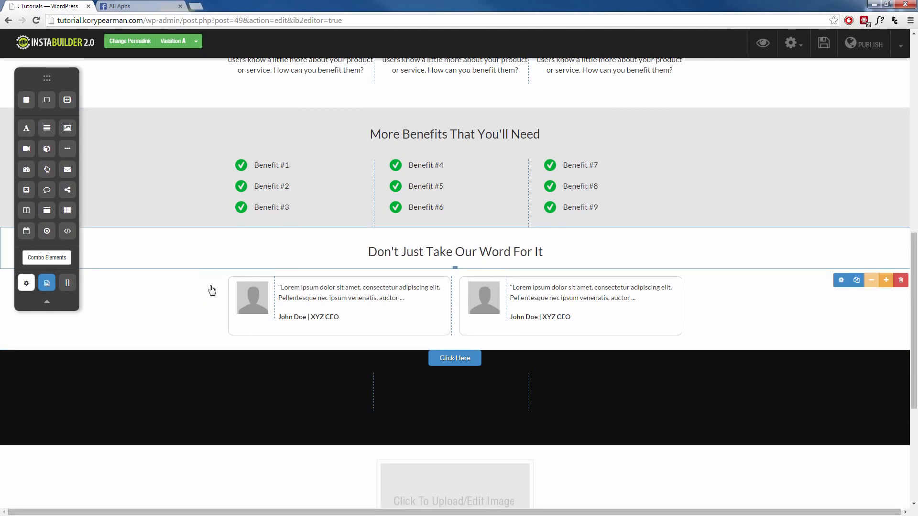
pyautogui.scroll(3, 211, 290)
pyautogui.scroll(3, 187, 268)
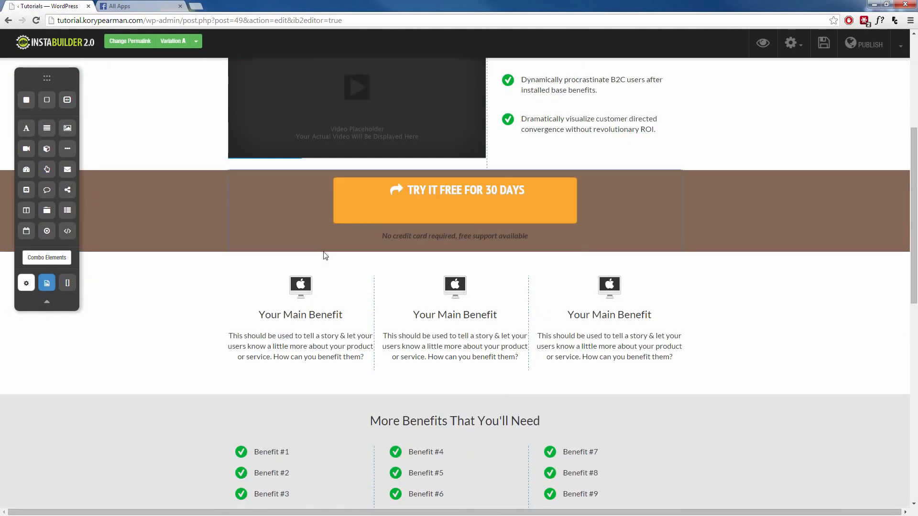
pyautogui.click(387, 211)
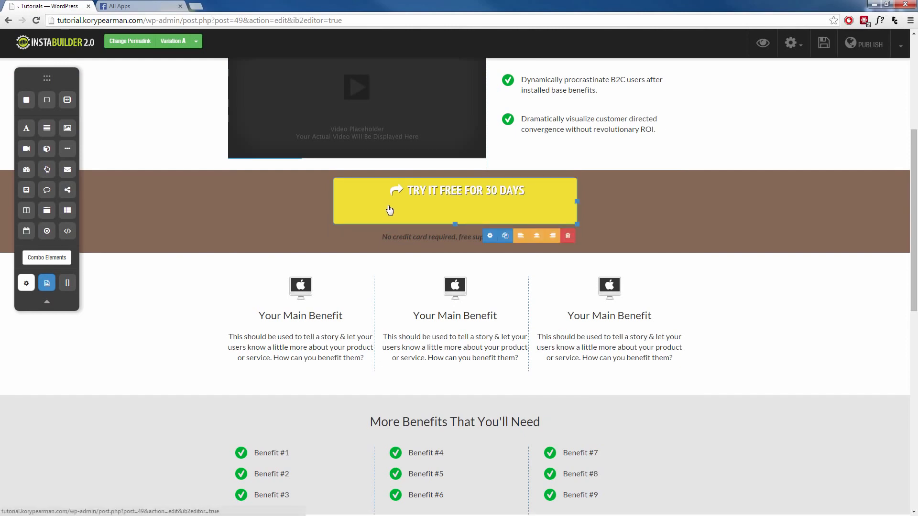
pyautogui.click(488, 236)
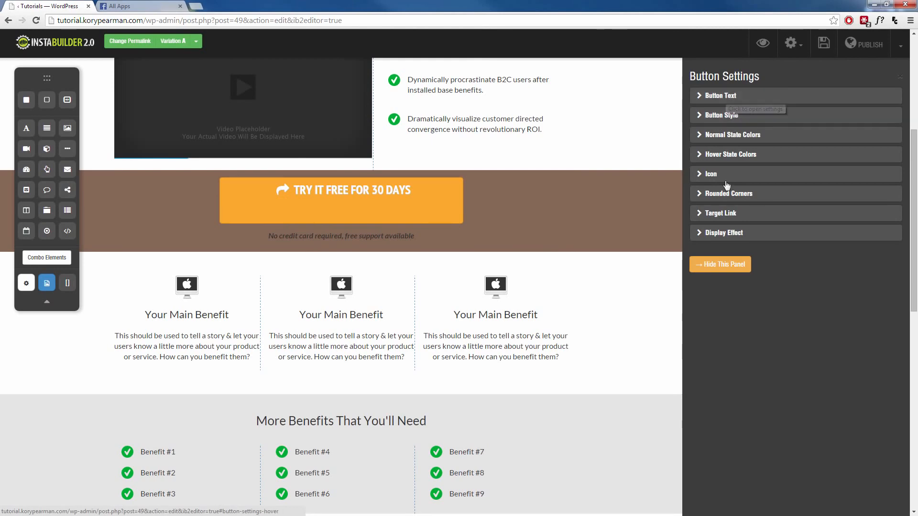
pyautogui.click(702, 267)
# Step: Shrink the orange TRY IT FREE FOR 30 DAYS button in the brown section in height and width so it fits closely around its label
pyautogui.scroll(-6, 190, 319)
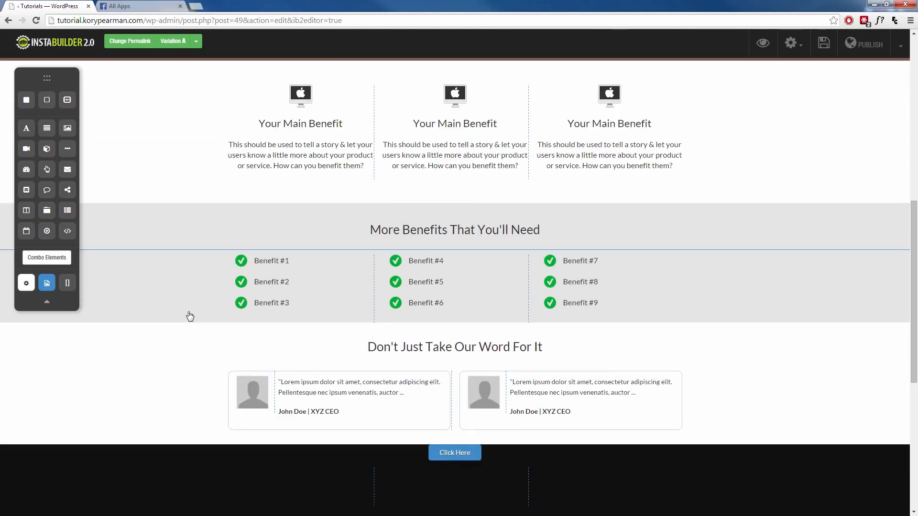
pyautogui.scroll(3, 223, 381)
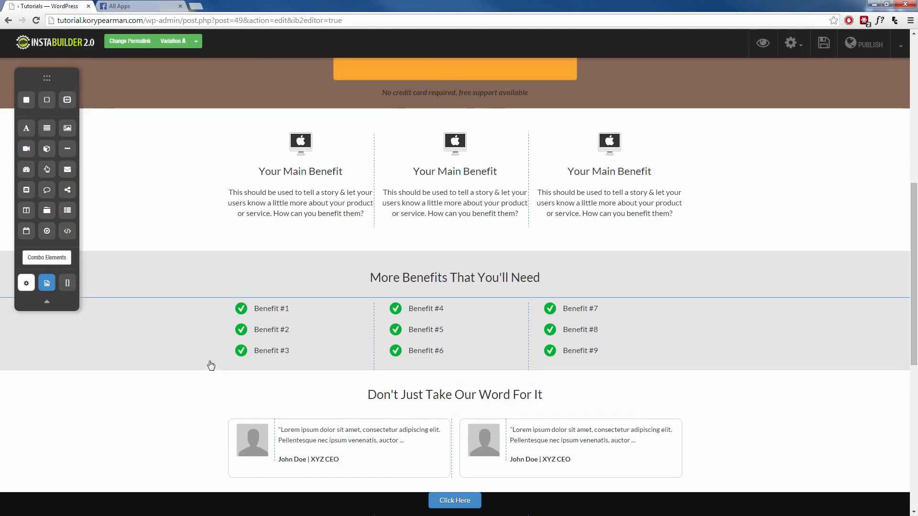
pyautogui.scroll(2, 212, 333)
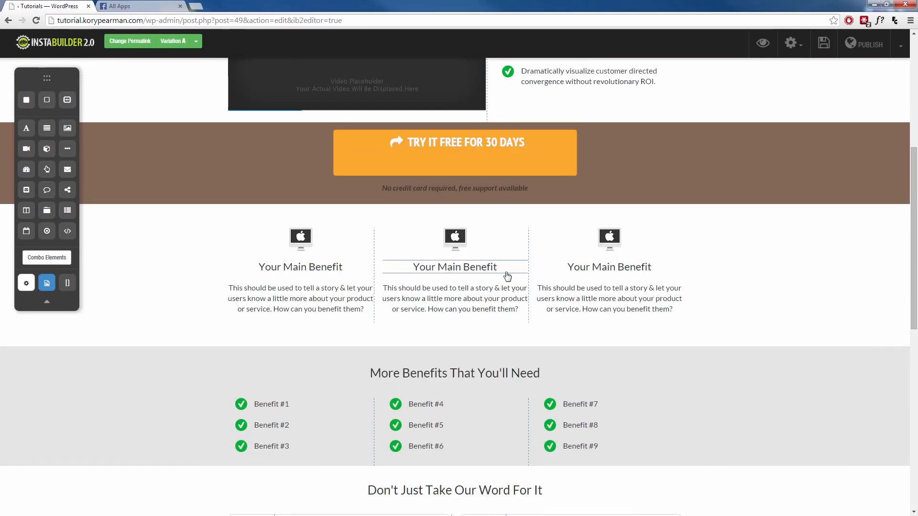
pyautogui.scroll(3, 451, 274)
pyautogui.click(436, 288)
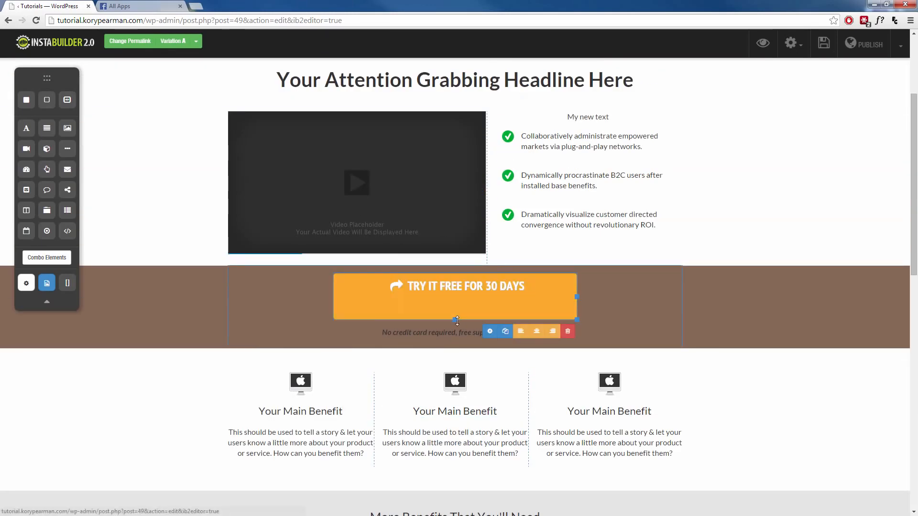
pyautogui.moveTo(455, 321); pyautogui.dragTo(455, 297)
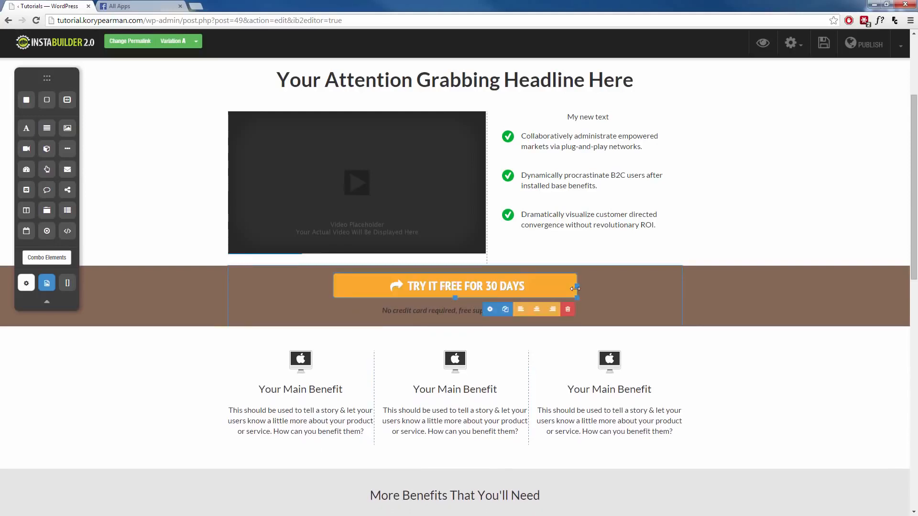
pyautogui.moveTo(577, 287); pyautogui.dragTo(596, 287)
pyautogui.click(634, 295)
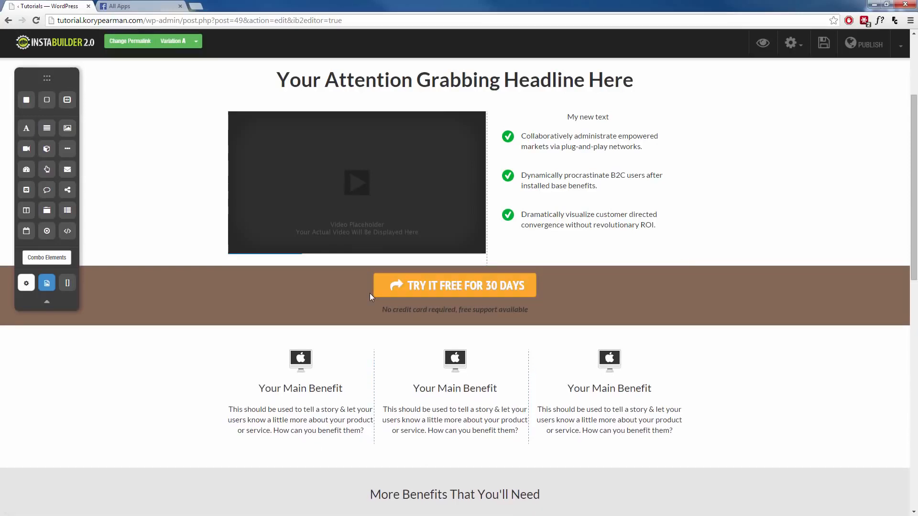